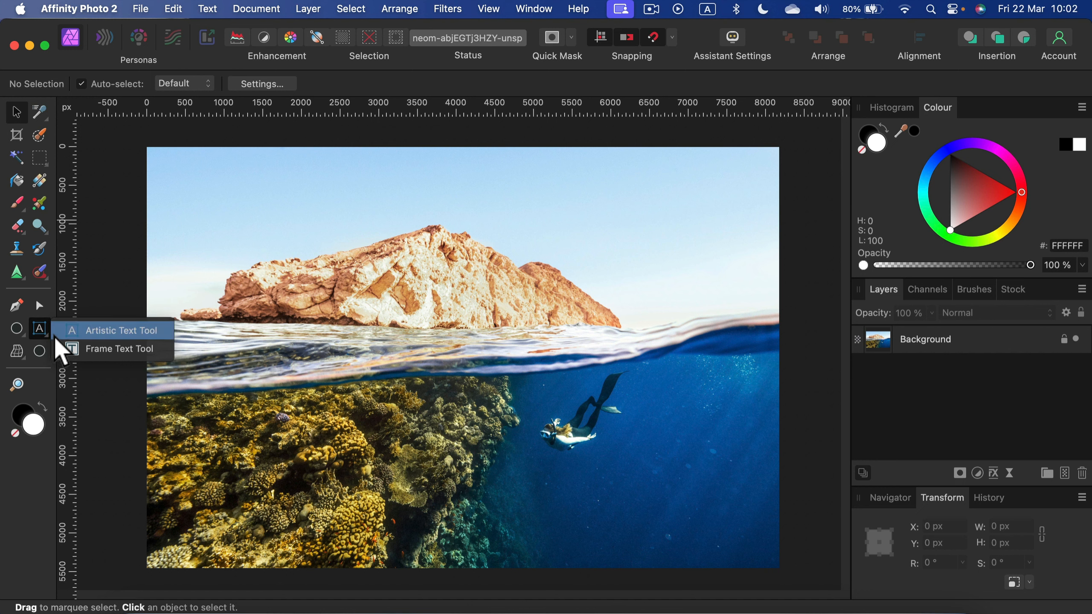
Add artistic text reading "Watermark" in the dark blue water below the diver.
{"action": "left_click", "coordinate": [113, 331]}
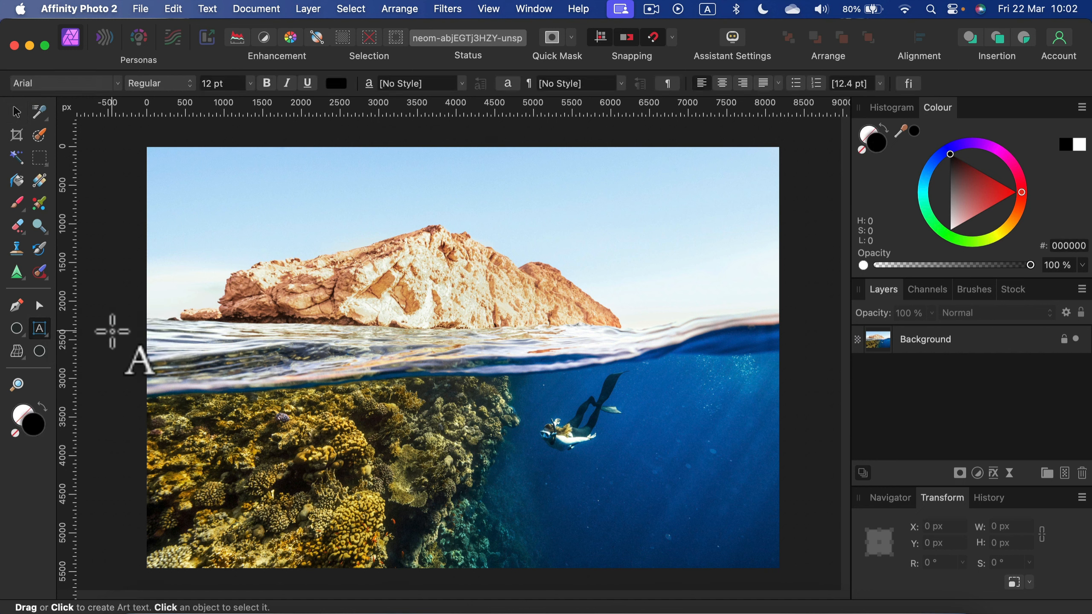
{"action": "left_click", "coordinate": [536, 494]}
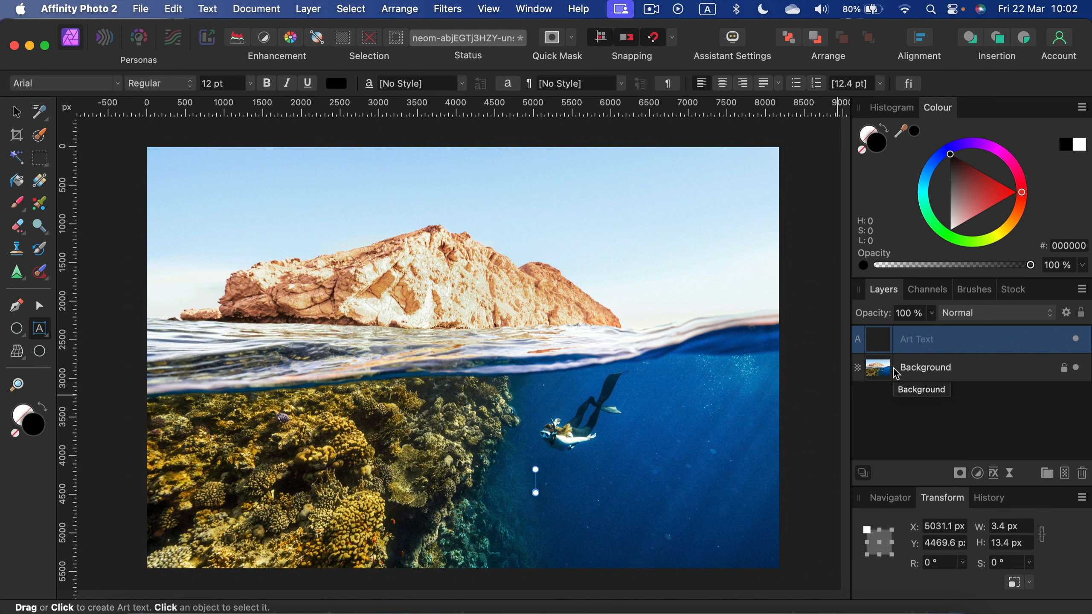
{"action": "type", "text": "Watermark"}
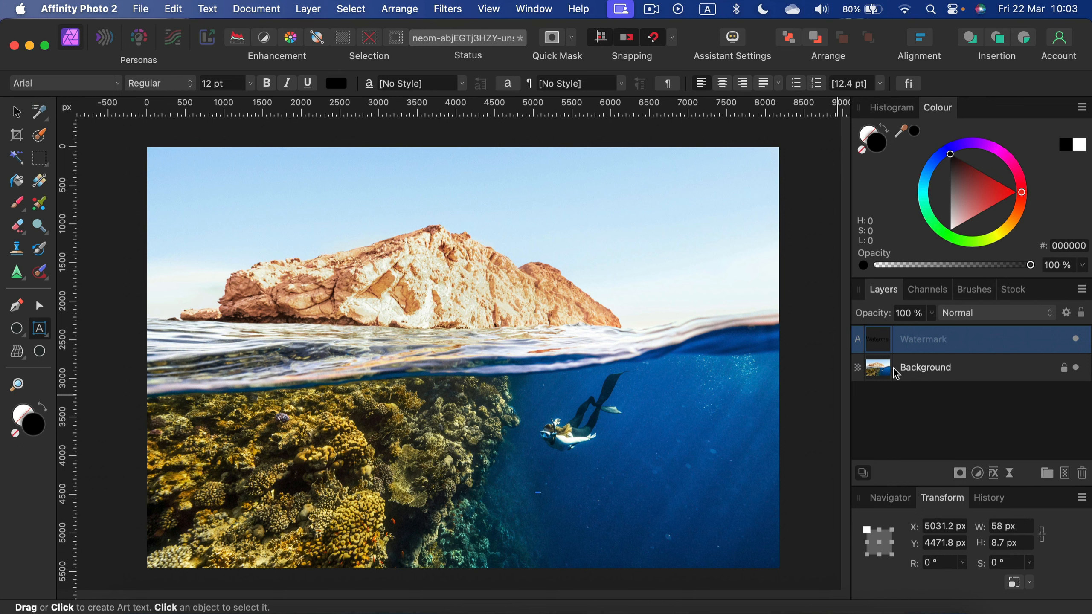
Enlarge the Watermark text to about 540 pt and place it near the photo's lower-right corner.
{"action": "left_click", "coordinate": [16, 112]}
{"action": "left_click_drag", "start_coordinate": [540, 495], "coordinate": [731, 585]}
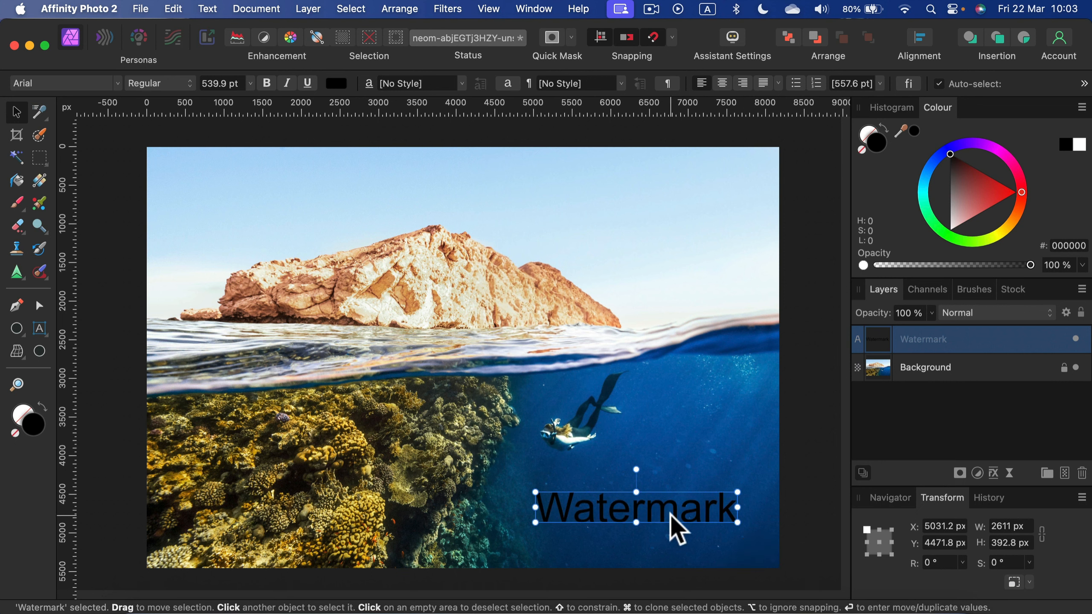
{"action": "left_click_drag", "start_coordinate": [688, 513], "coordinate": [699, 535]}
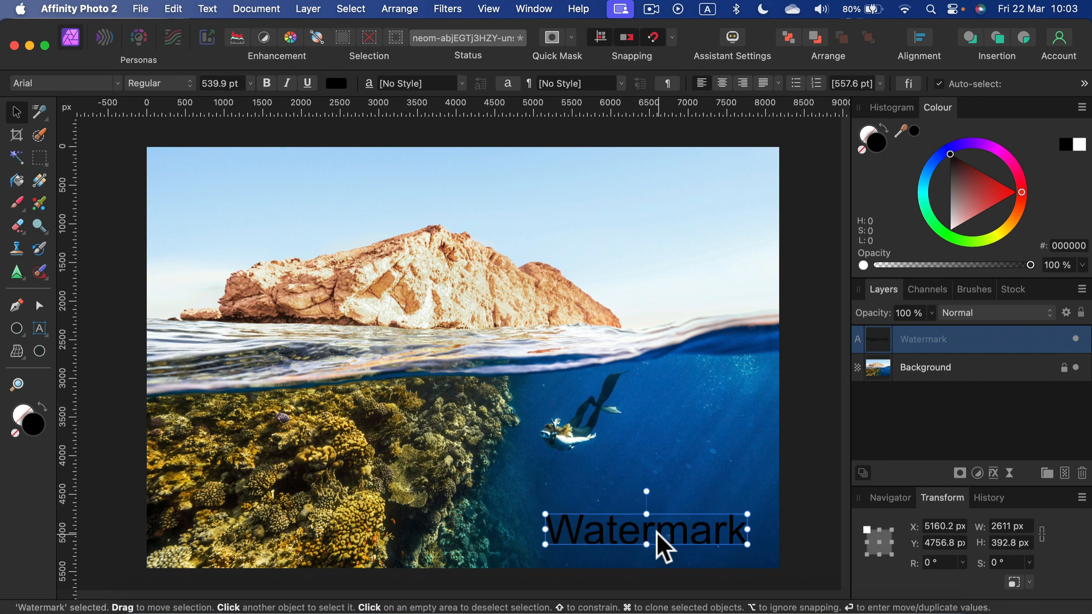
{"action": "left_click", "coordinate": [705, 429]}
{"action": "left_click", "coordinate": [640, 547]}
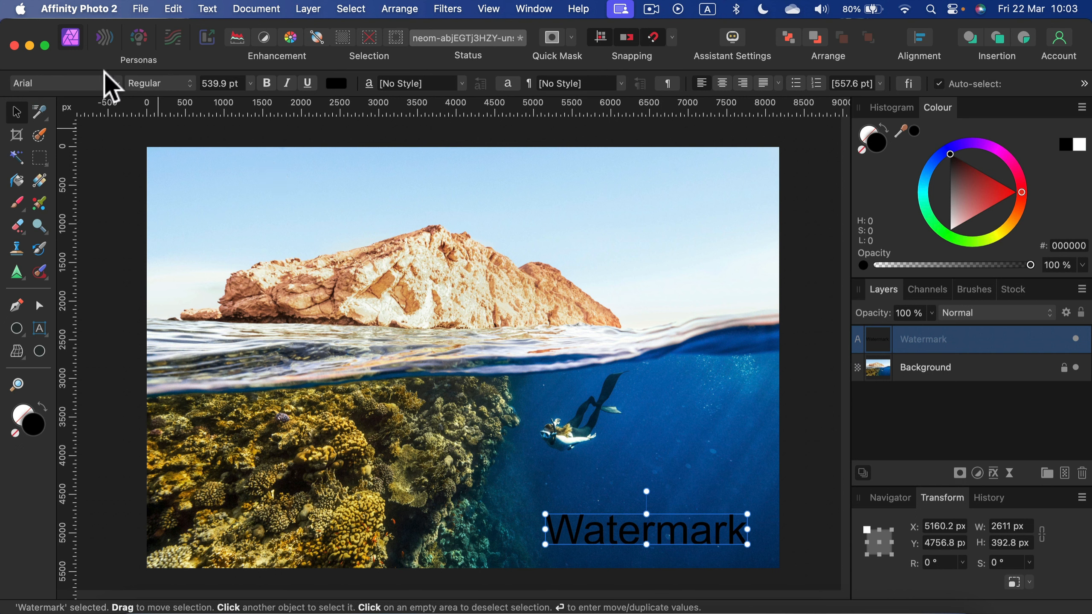
Colour the Watermark text white (FFFFFF) and change its font to Apple Chancery.
{"action": "left_click", "coordinate": [336, 84]}
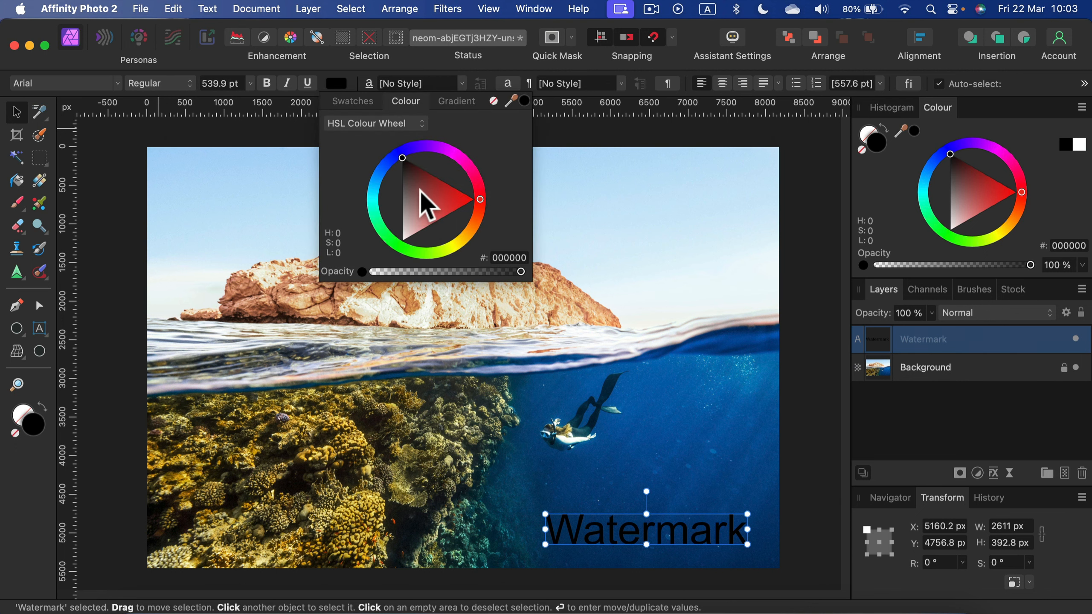
{"action": "left_click_drag", "start_coordinate": [419, 190], "coordinate": [358, 288]}
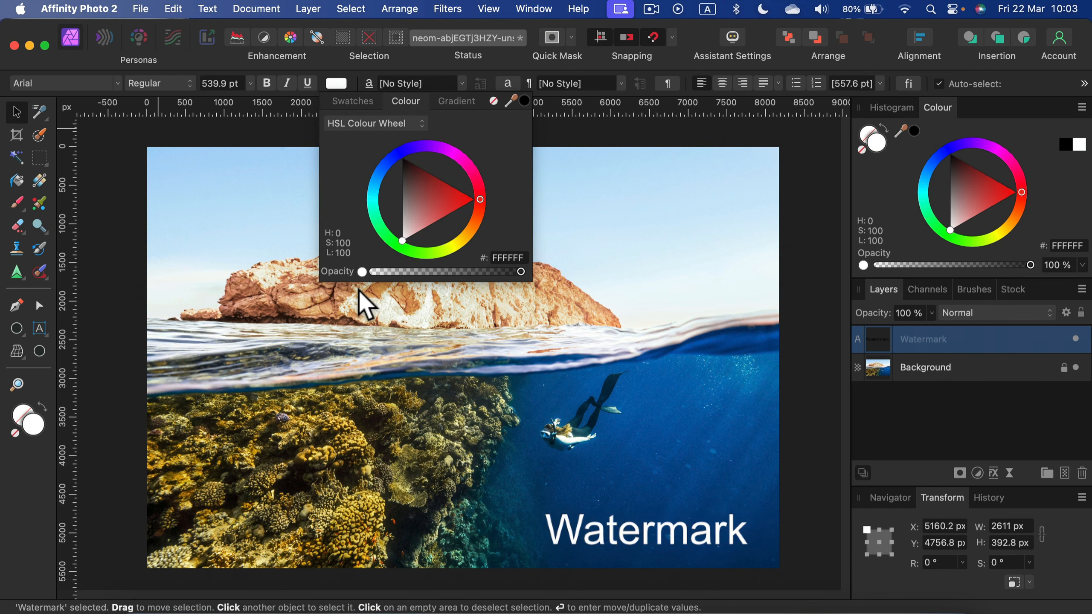
{"action": "left_click", "coordinate": [93, 84]}
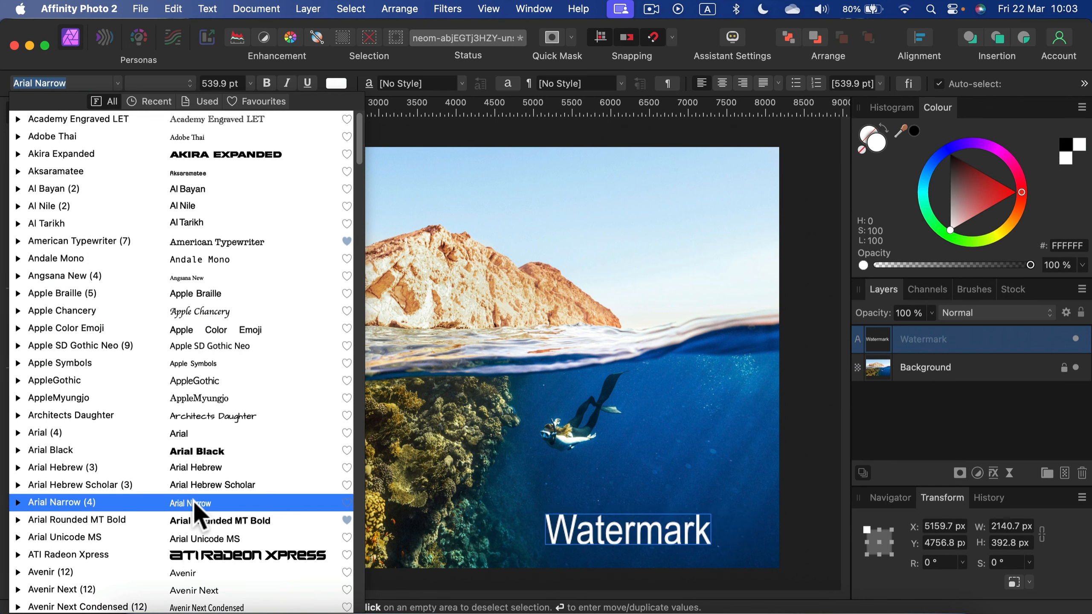
{"action": "scroll", "coordinate": [237, 536], "scroll_direction": "down", "scroll_amount": 5}
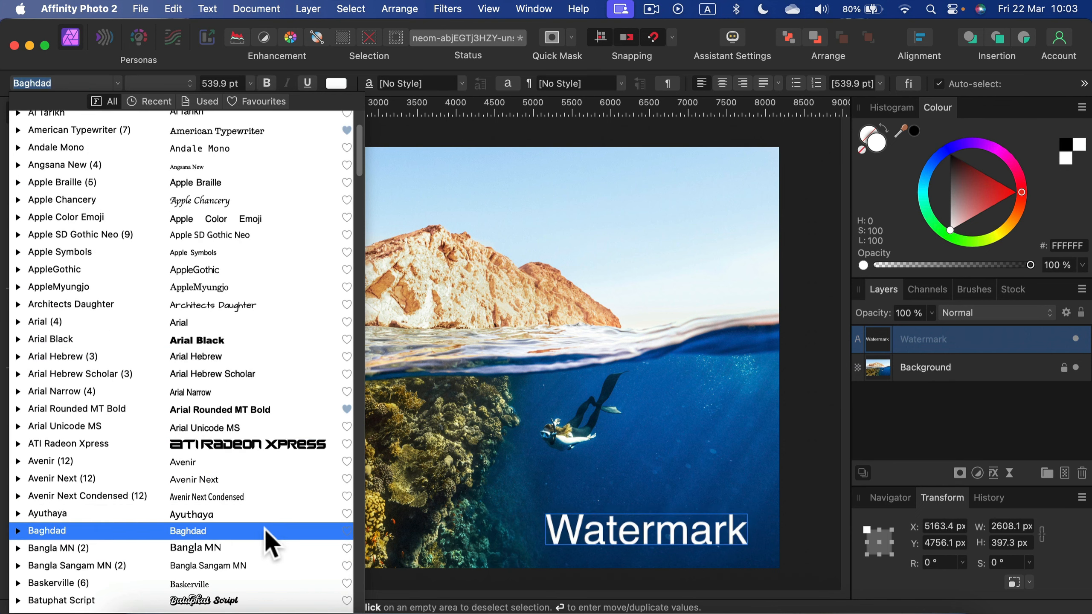
{"action": "scroll", "coordinate": [268, 328], "scroll_direction": "up", "scroll_amount": 5}
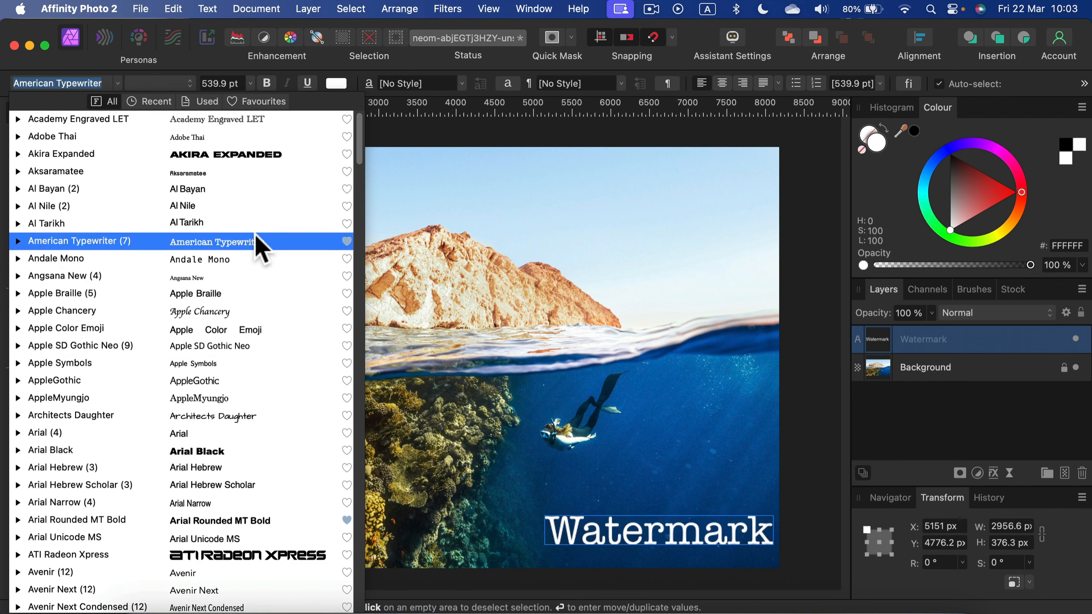
{"action": "left_click", "coordinate": [241, 313]}
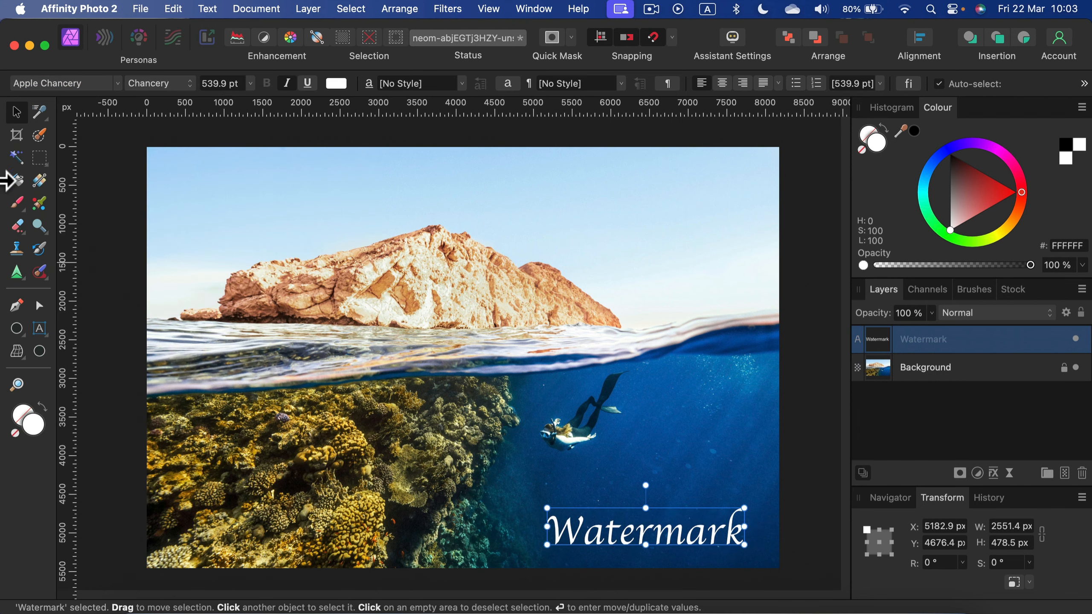
Shift the Watermark text slightly closer to the photo's lower-right corner.
{"action": "mouse_move", "coordinate": [711, 551]}
{"action": "left_mouse_down"}
{"action": "mouse_move", "coordinate": [727, 548]}
{"action": "mouse_move", "coordinate": [723, 556]}
{"action": "left_mouse_up"}
{"action": "left_click", "coordinate": [663, 553]}
{"action": "left_click", "coordinate": [638, 536]}
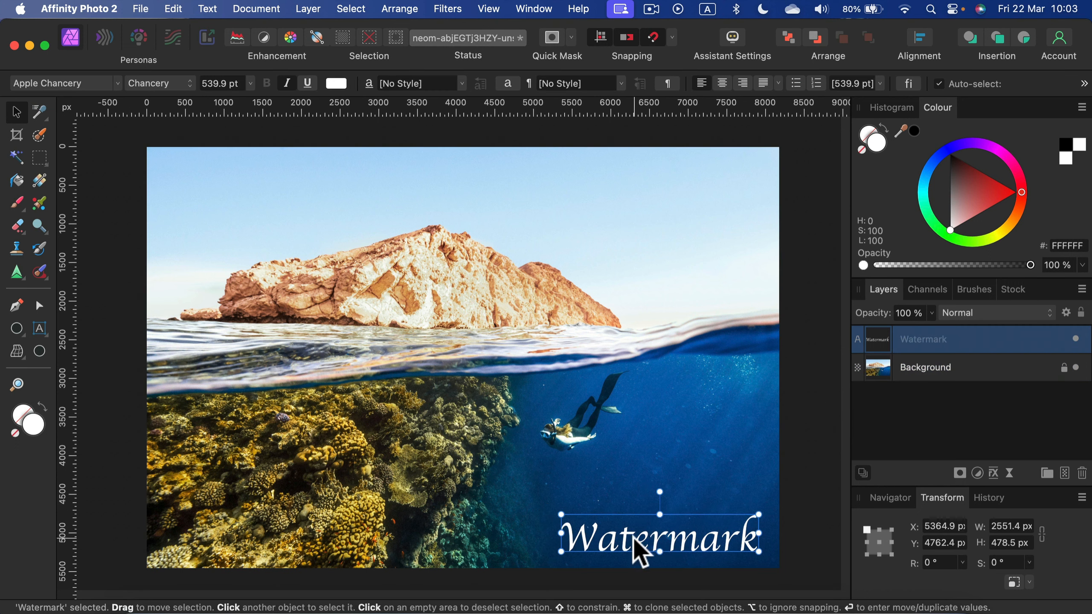
{"action": "left_click_drag", "start_coordinate": [654, 533], "coordinate": [658, 537]}
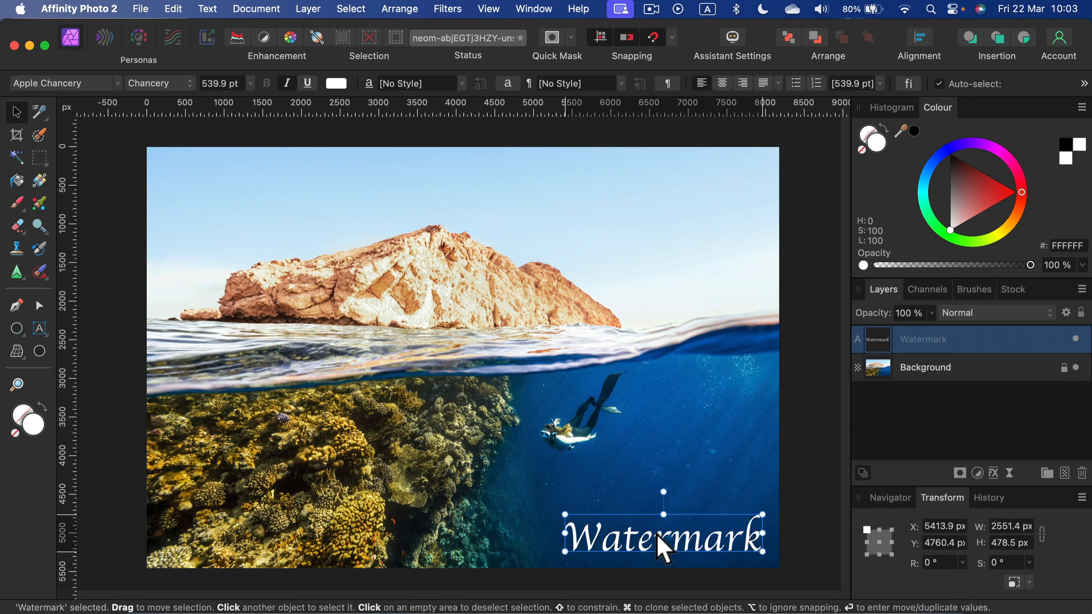
Set the Watermark layer's blend mode to Overlay and move the text a little nearer the photo's lower-right corner.
{"action": "left_click", "coordinate": [997, 314]}
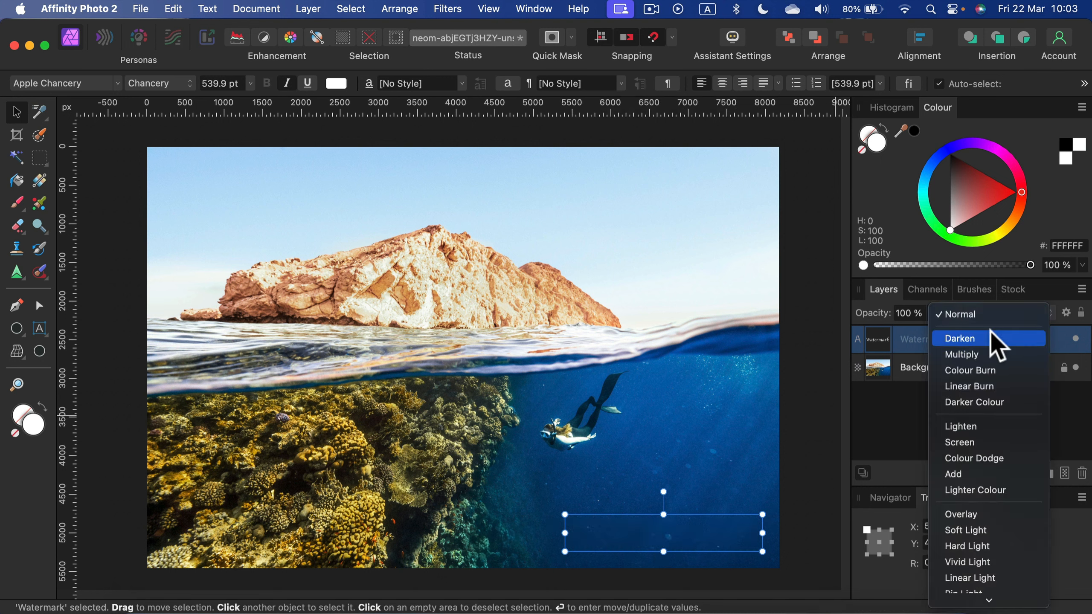
{"action": "left_click", "coordinate": [982, 514]}
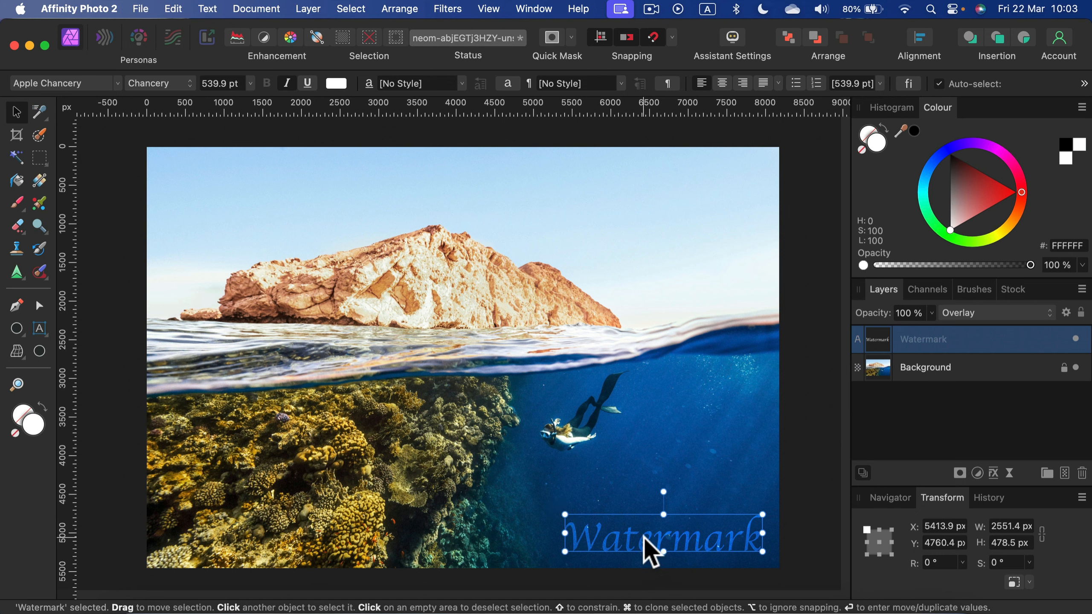
{"action": "left_click_drag", "start_coordinate": [666, 542], "coordinate": [628, 542]}
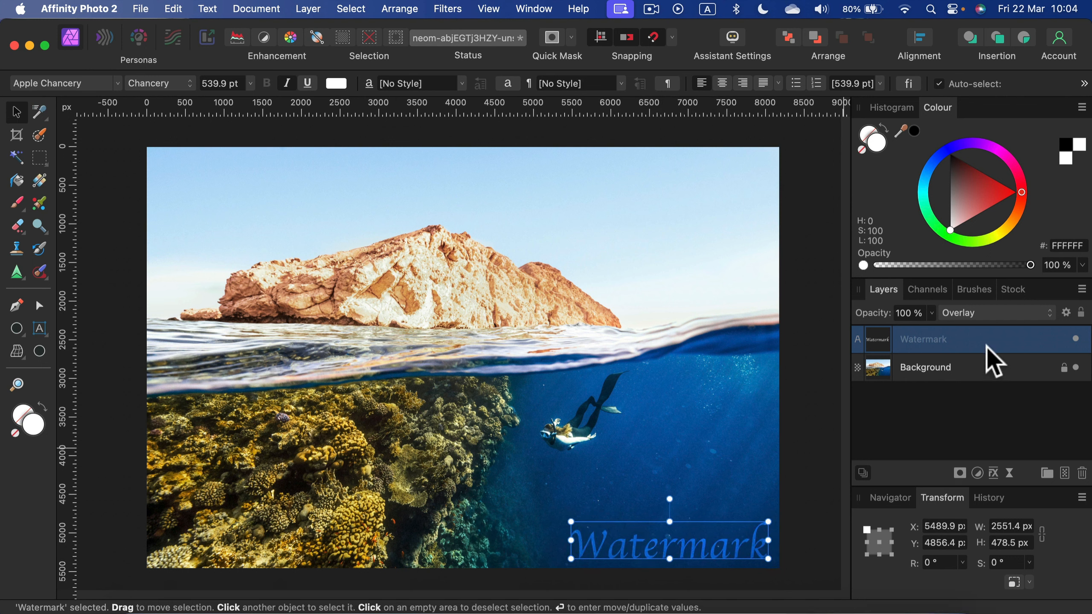
Try a lower opacity on the Watermark layer, then try the Hard Light blend mode at 61% opacity.
{"action": "left_click", "coordinate": [932, 313]}
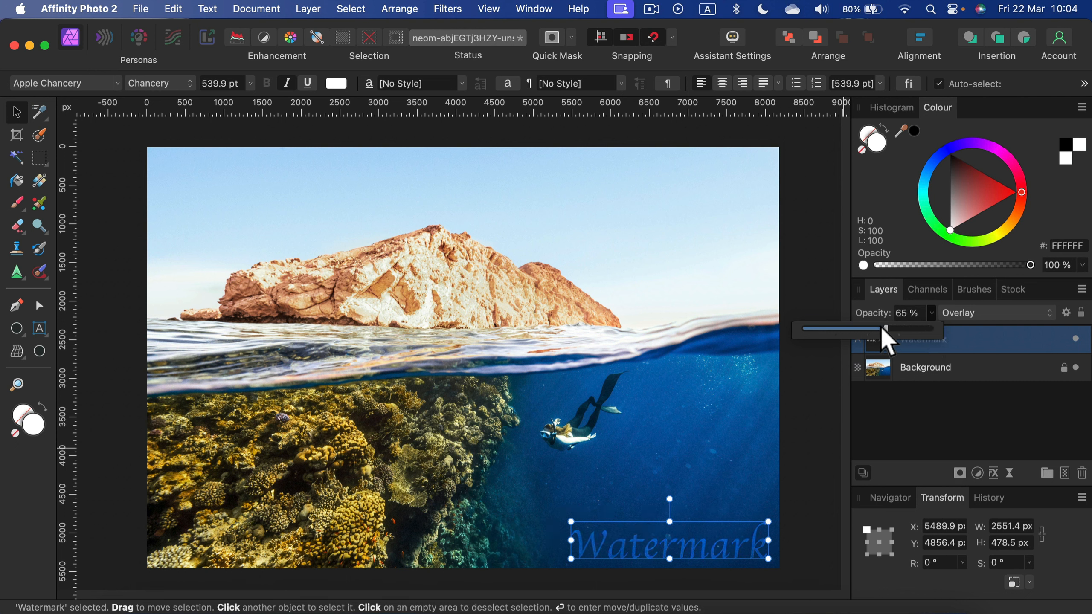
{"action": "left_click_drag", "start_coordinate": [849, 328], "coordinate": [958, 331]}
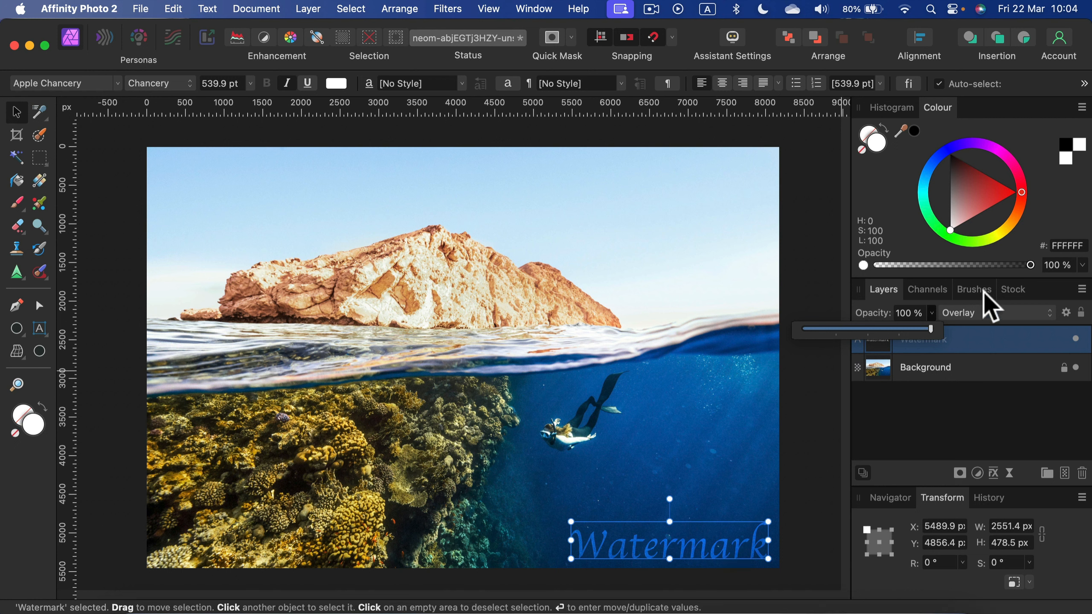
{"action": "left_click", "coordinate": [977, 313]}
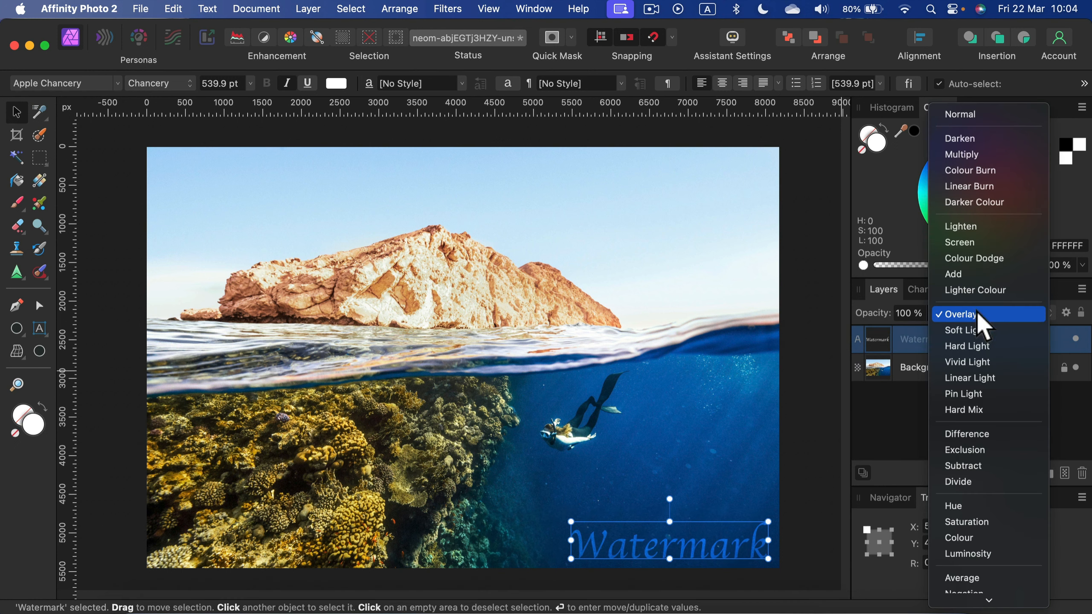
{"action": "left_click", "coordinate": [977, 348]}
{"action": "left_click", "coordinate": [932, 314]}
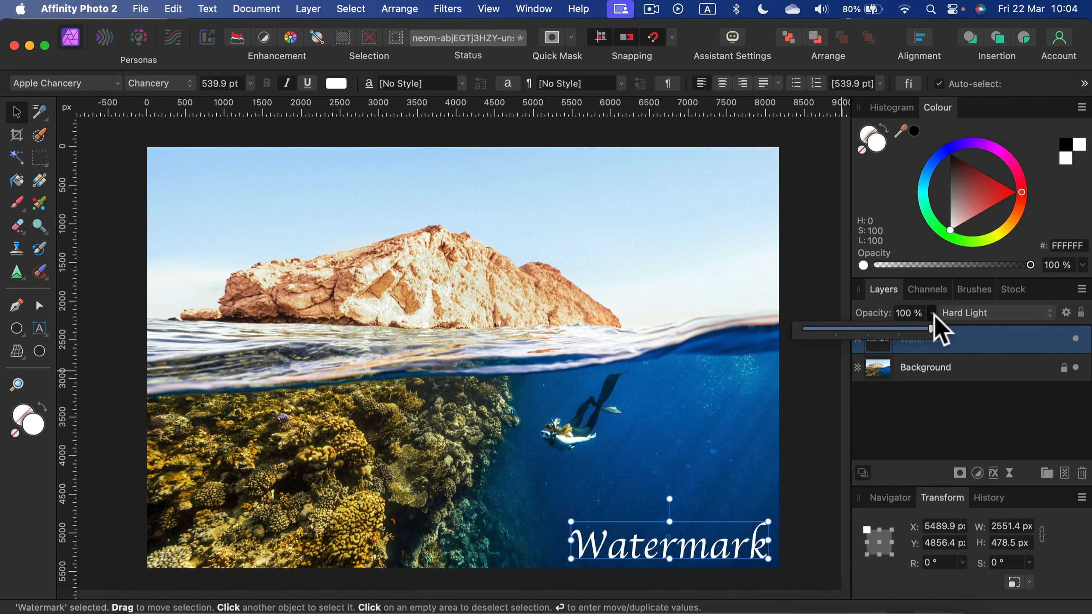
{"action": "left_click_drag", "start_coordinate": [929, 330], "coordinate": [883, 328]}
Switch the Watermark layer to Overlay blending at 50% opacity and nudge the text slightly up and left.
{"action": "left_click", "coordinate": [1000, 314]}
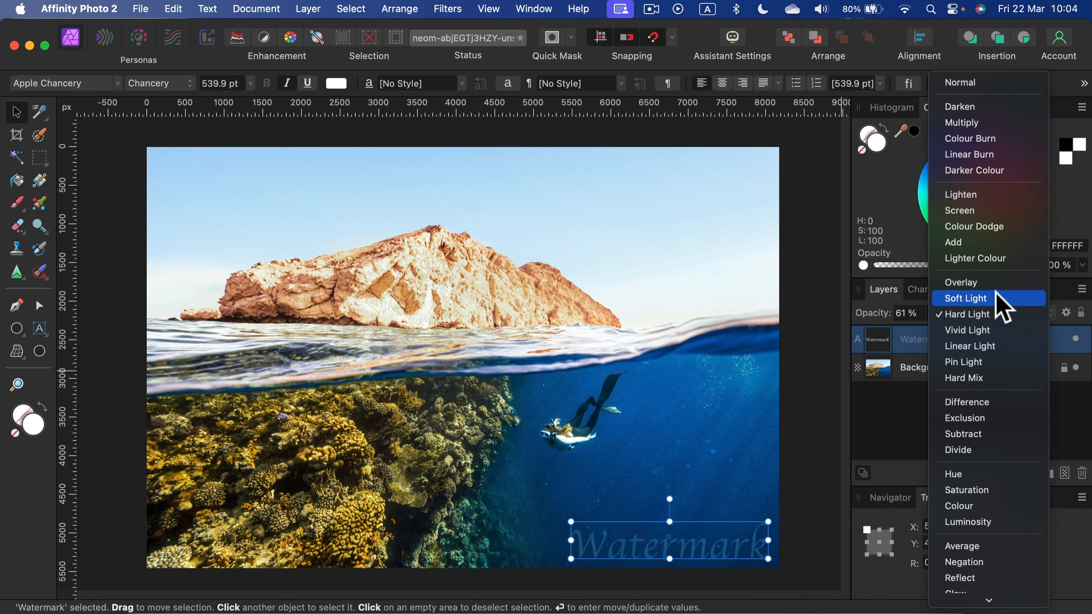
{"action": "left_click", "coordinate": [994, 281]}
{"action": "left_click", "coordinate": [932, 313]}
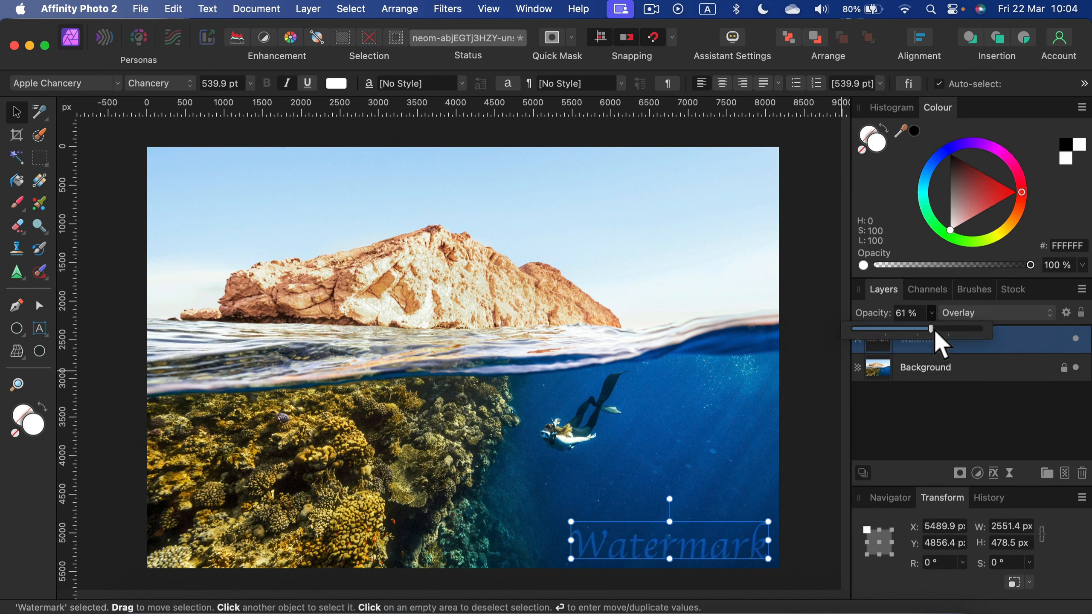
{"action": "mouse_move", "coordinate": [933, 328]}
{"action": "left_mouse_down"}
{"action": "mouse_move", "coordinate": [997, 345]}
{"action": "mouse_move", "coordinate": [923, 336]}
{"action": "left_mouse_up"}
{"action": "left_click_drag", "start_coordinate": [741, 553], "coordinate": [737, 539]}
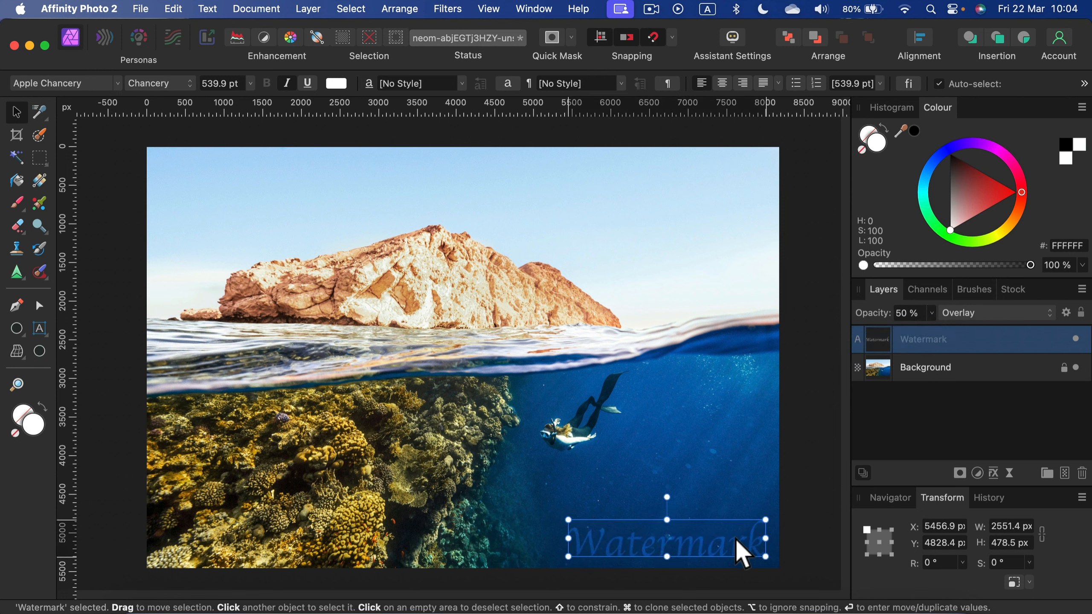
Add an outer shadow to the Watermark layer with a 0.8 px radius, 42.1 px offset and Overlay blend mode.
{"action": "left_click", "coordinate": [993, 473]}
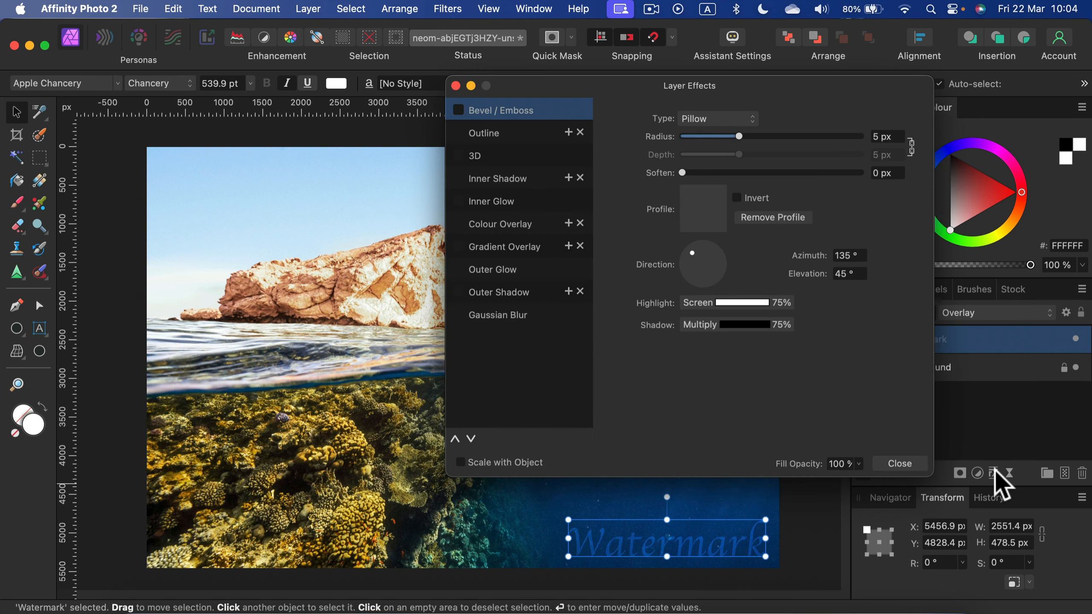
{"action": "left_click_drag", "start_coordinate": [572, 98], "coordinate": [739, 57]}
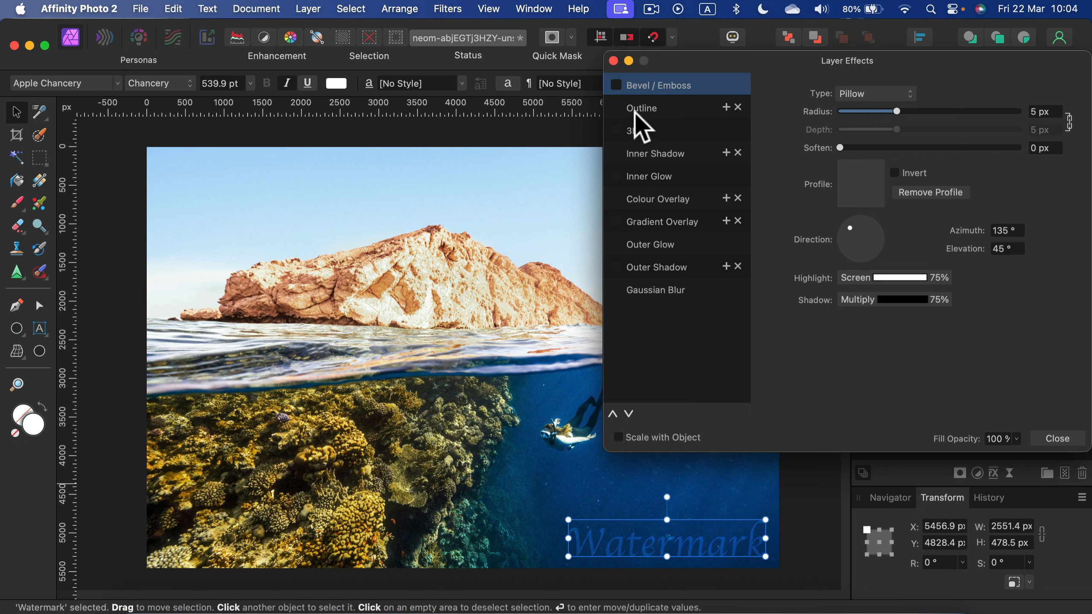
{"action": "left_click", "coordinate": [617, 267]}
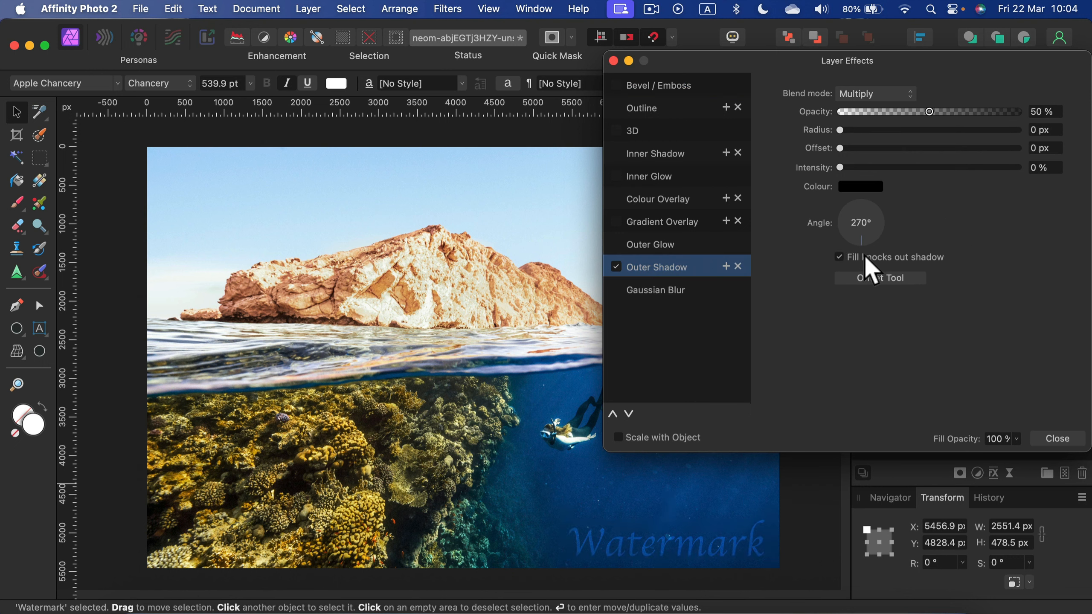
{"action": "left_click_drag", "start_coordinate": [841, 130], "coordinate": [982, 154]}
{"action": "left_click", "coordinate": [856, 148]}
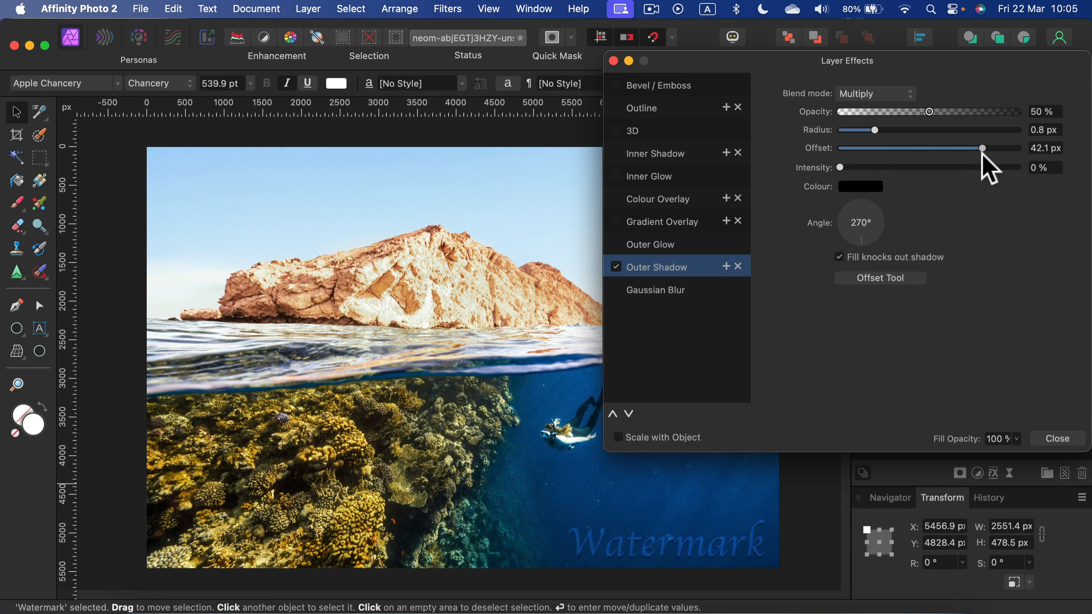
{"action": "left_click", "coordinate": [854, 93]}
{"action": "left_click", "coordinate": [881, 255]}
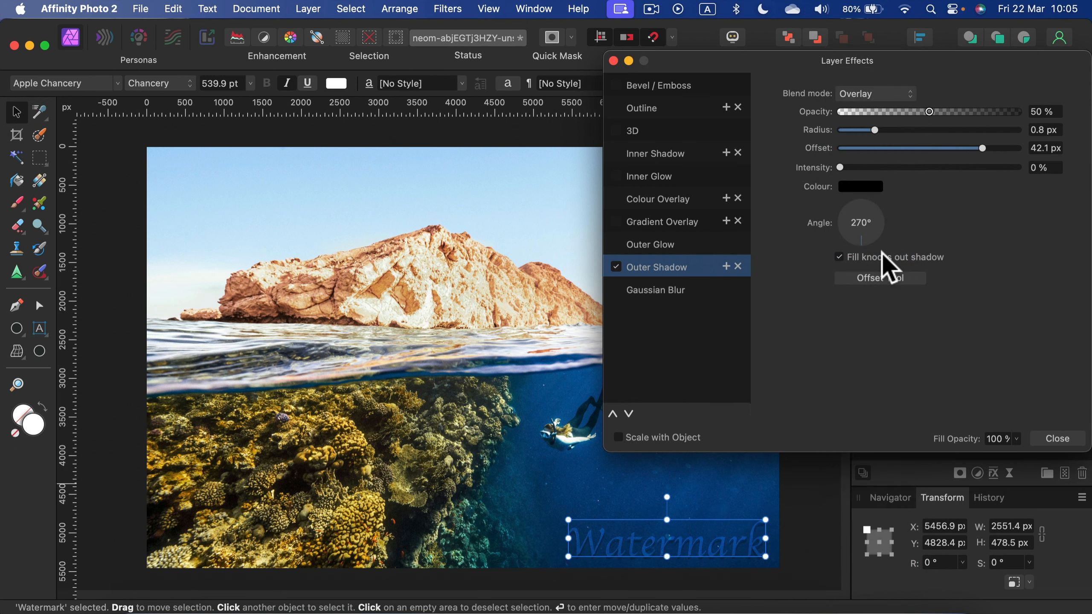
{"action": "left_click", "coordinate": [1059, 439]}
{"action": "left_click", "coordinate": [1000, 369]}
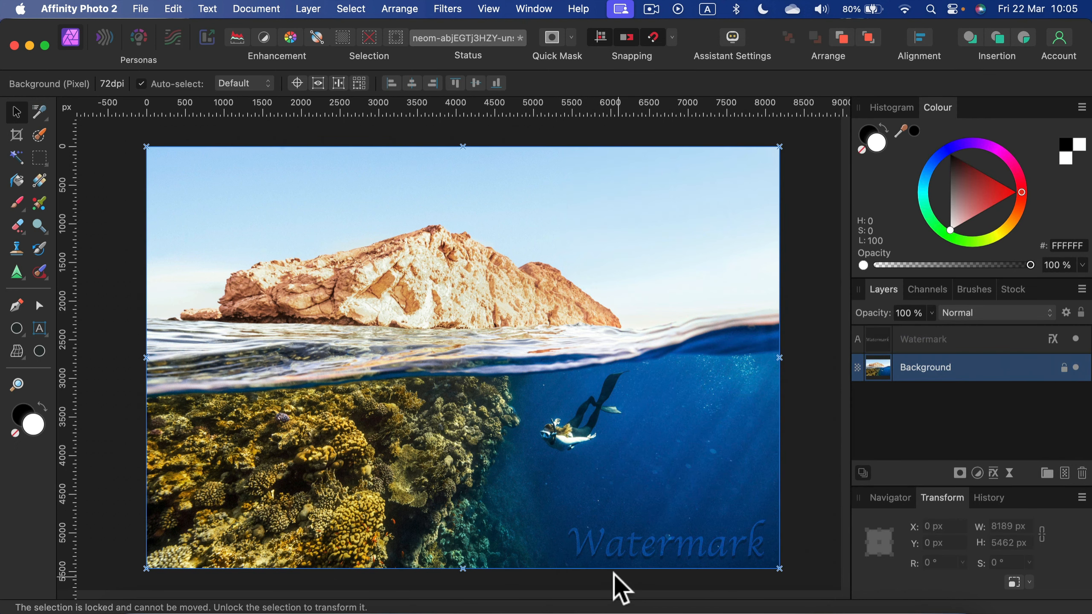
Lower the Watermark layer's opacity to 25%.
{"action": "left_click", "coordinate": [984, 342]}
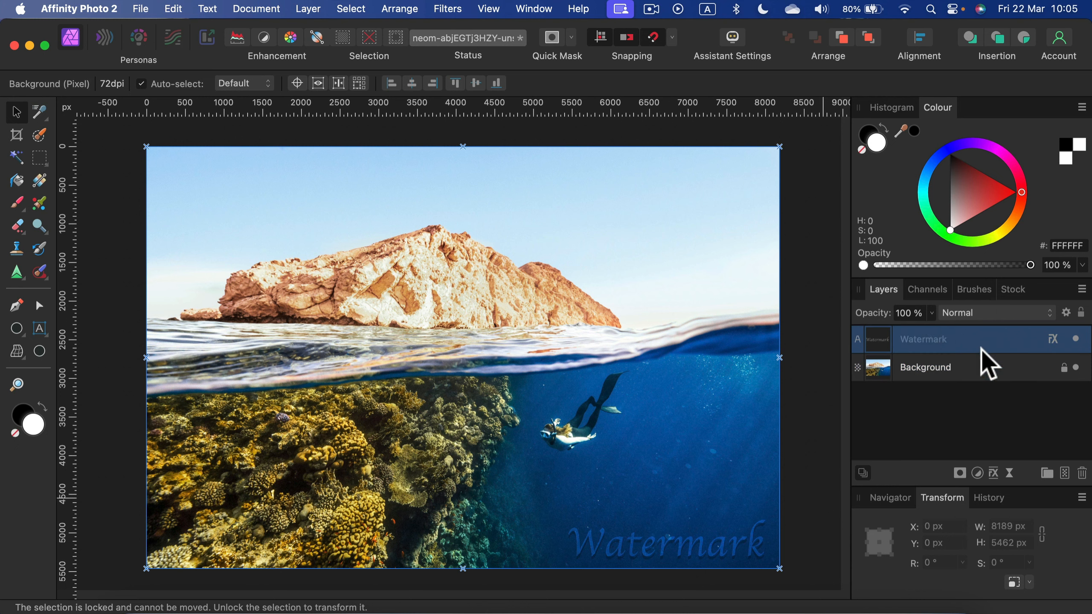
{"action": "left_click", "coordinate": [932, 313]}
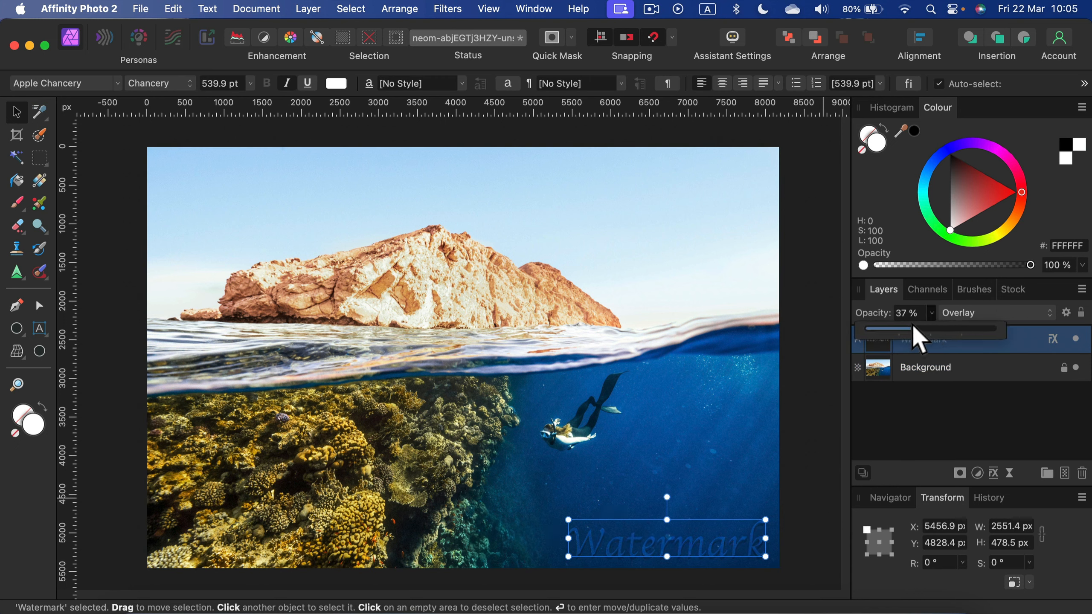
{"action": "left_click_drag", "start_coordinate": [907, 324], "coordinate": [902, 323]}
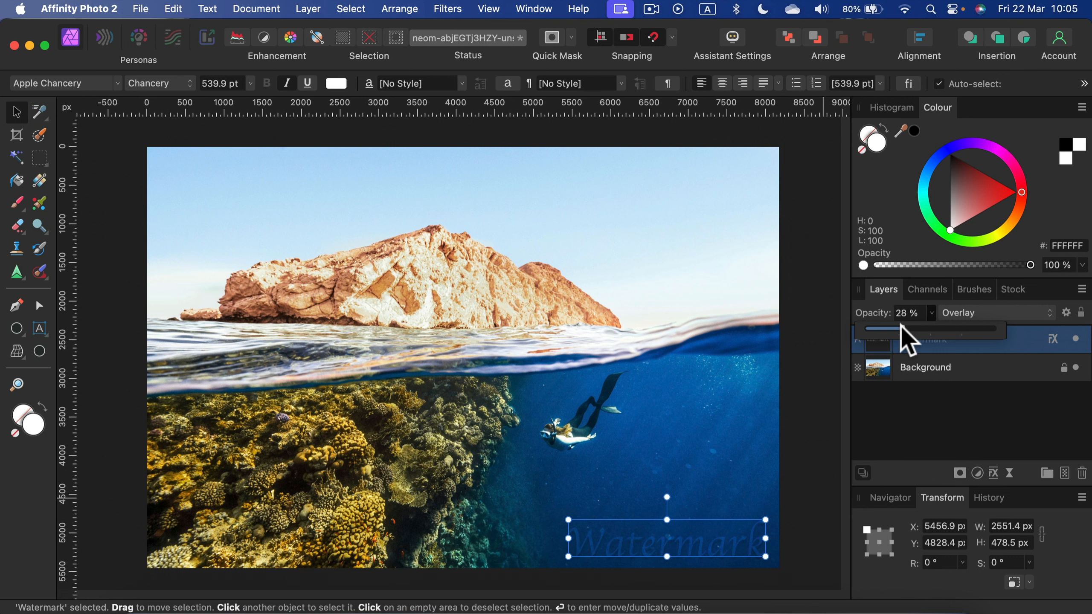
{"action": "left_click", "coordinate": [922, 390]}
{"action": "left_click", "coordinate": [977, 413]}
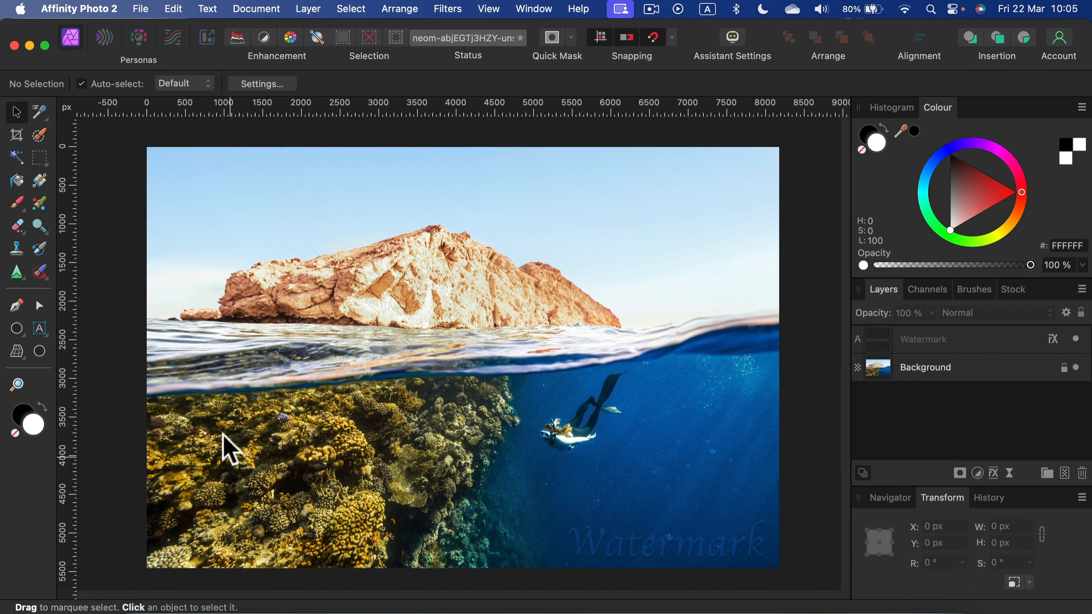
{"action": "left_click", "coordinate": [716, 555]}
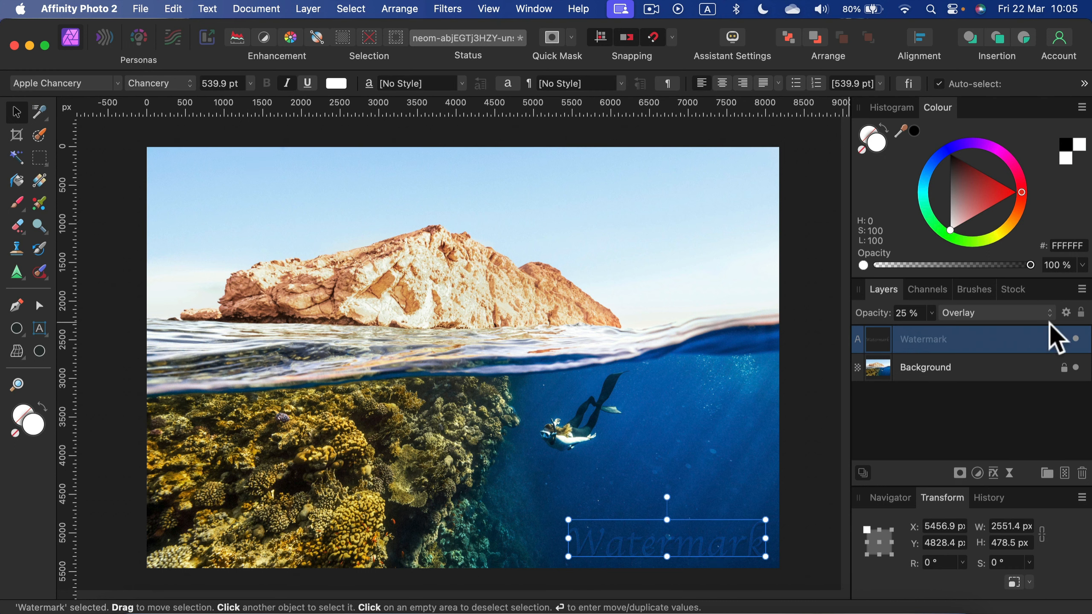
Duplicate the Watermark layer, move the copy into the sky at the photo's upper-left corner, and leave the Background layer selected.
{"action": "right_click", "coordinate": [995, 353]}
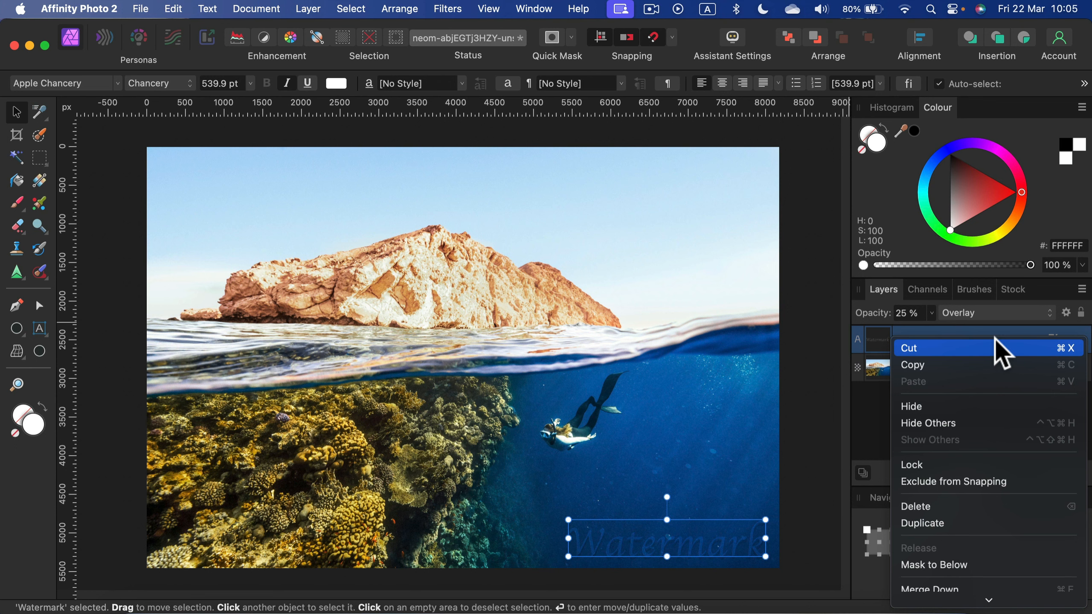
{"action": "left_click", "coordinate": [971, 521]}
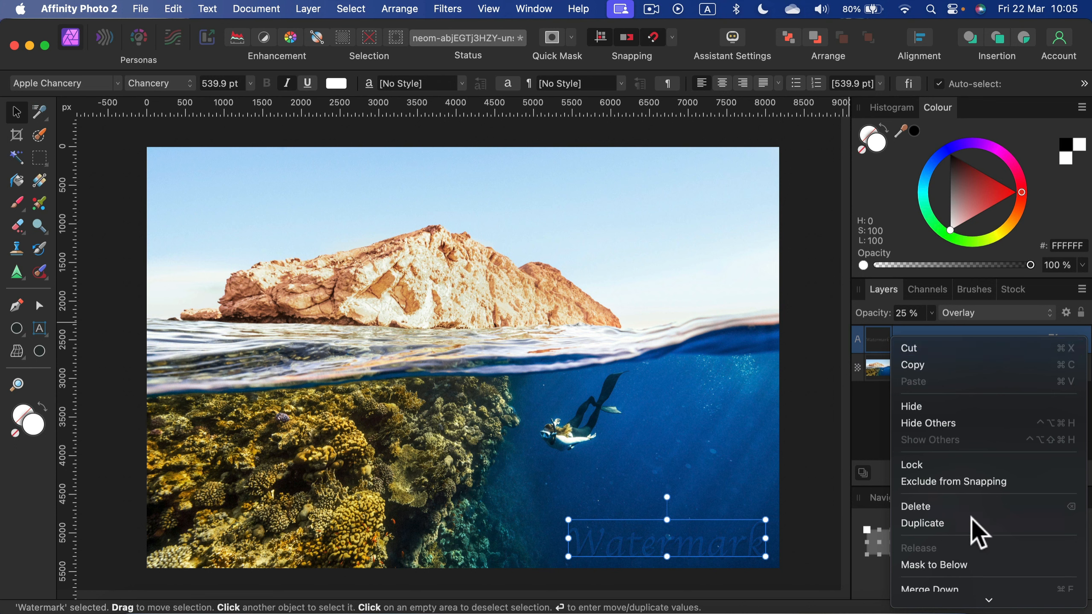
{"action": "left_click_drag", "start_coordinate": [714, 538], "coordinate": [311, 174]}
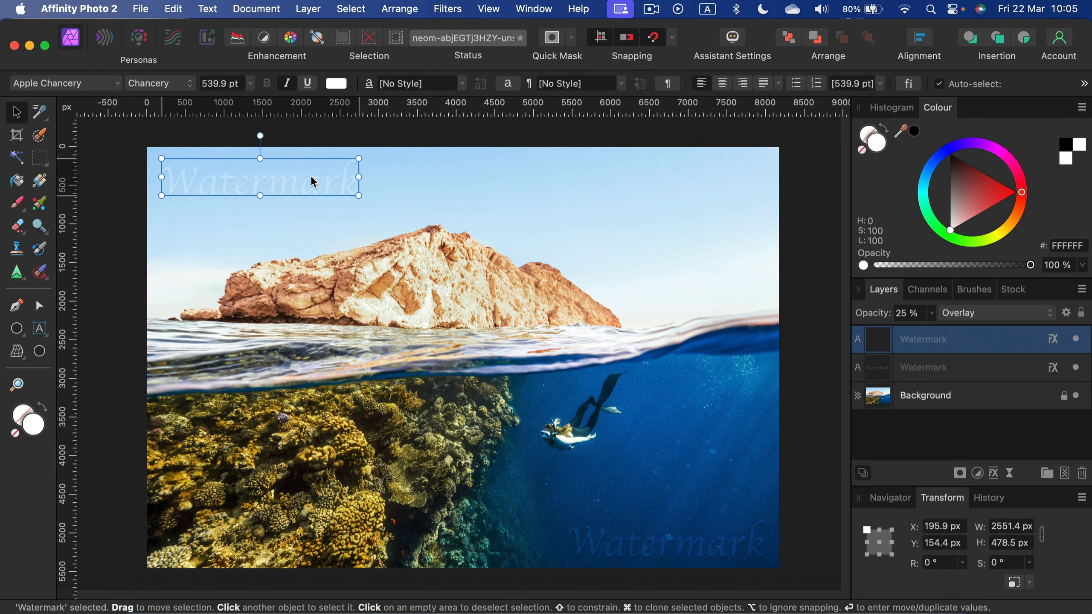
{"action": "left_click", "coordinate": [982, 372]}
{"action": "left_click", "coordinate": [987, 400]}
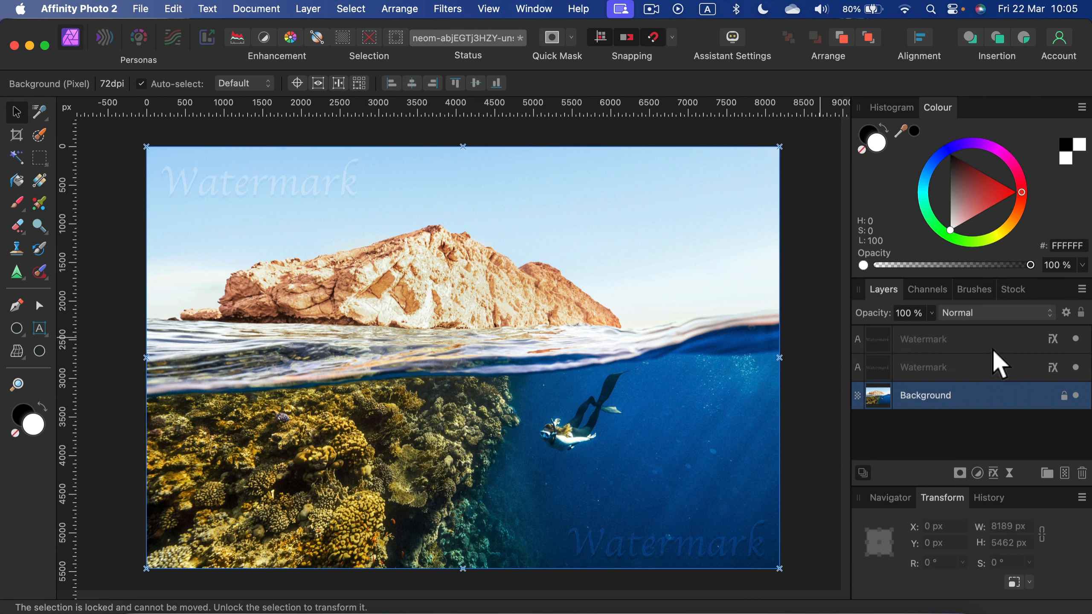
{"action": "left_click", "coordinate": [1020, 345]}
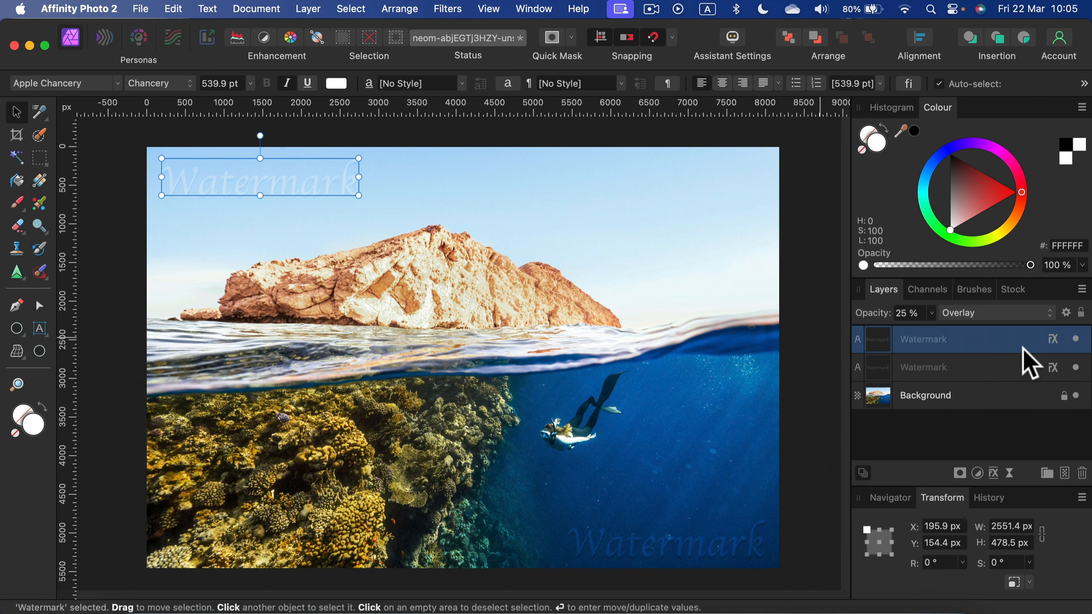
{"action": "left_click", "coordinate": [1030, 403]}
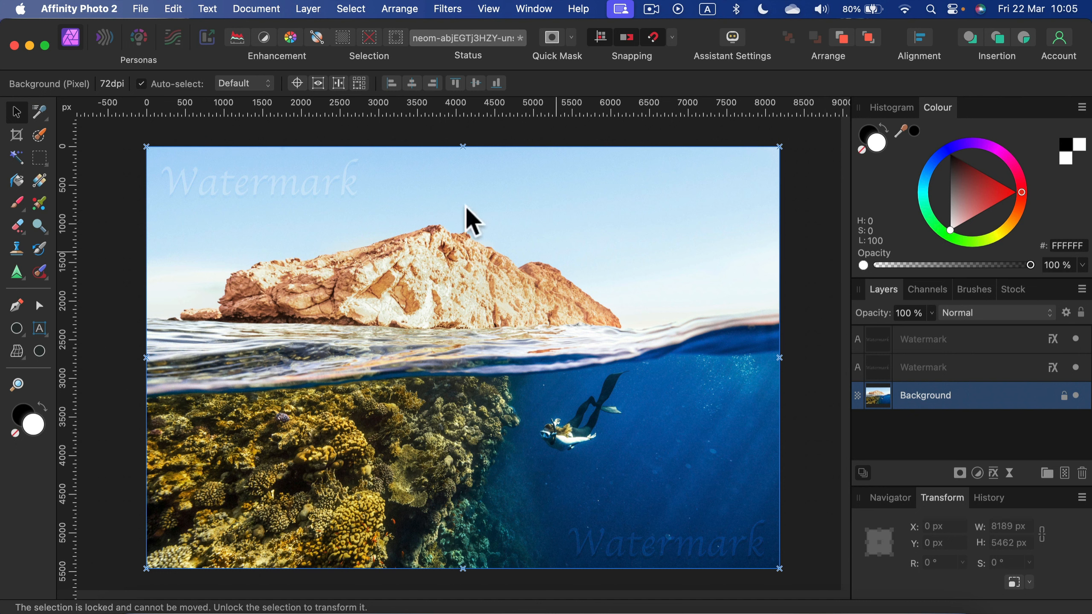
Start a JPEG export of the watermarked photo and lower the quality to 80.
{"action": "left_click", "coordinate": [141, 9]}
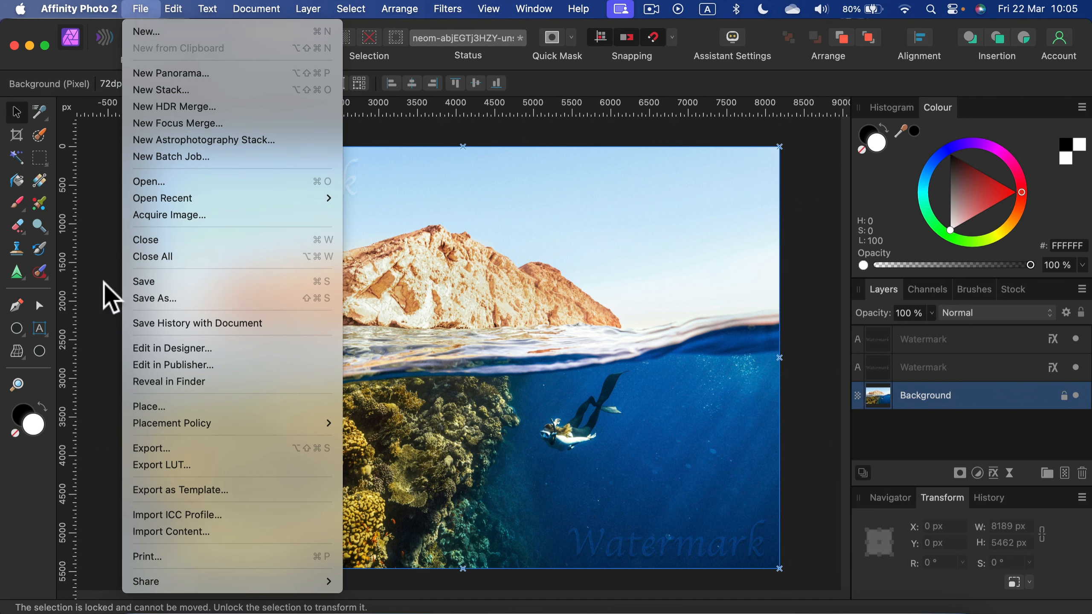
{"action": "left_click", "coordinate": [161, 449]}
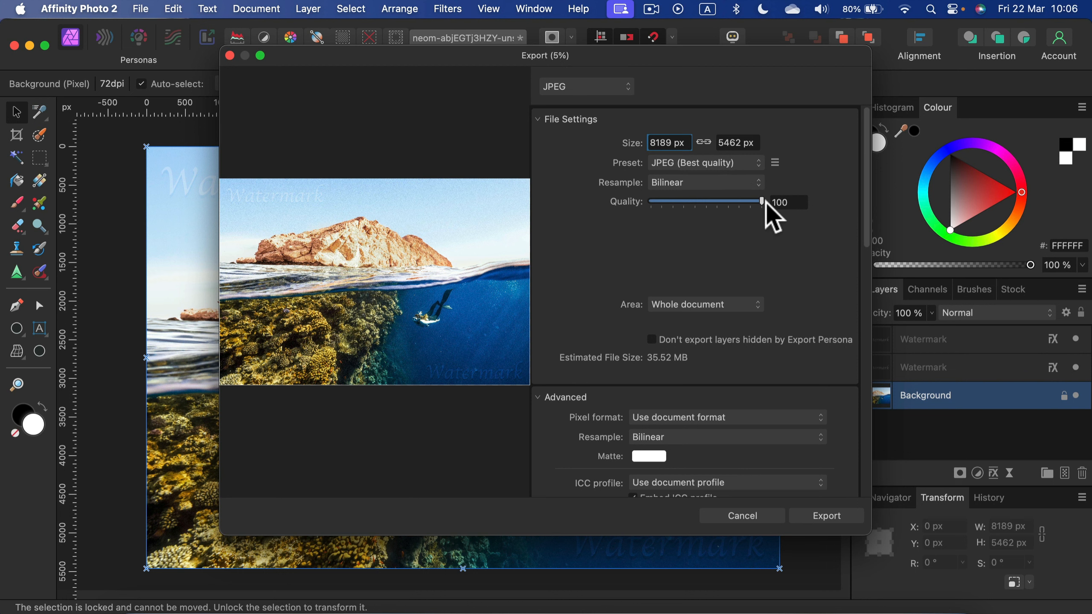
{"action": "left_click_drag", "start_coordinate": [762, 201], "coordinate": [745, 201]}
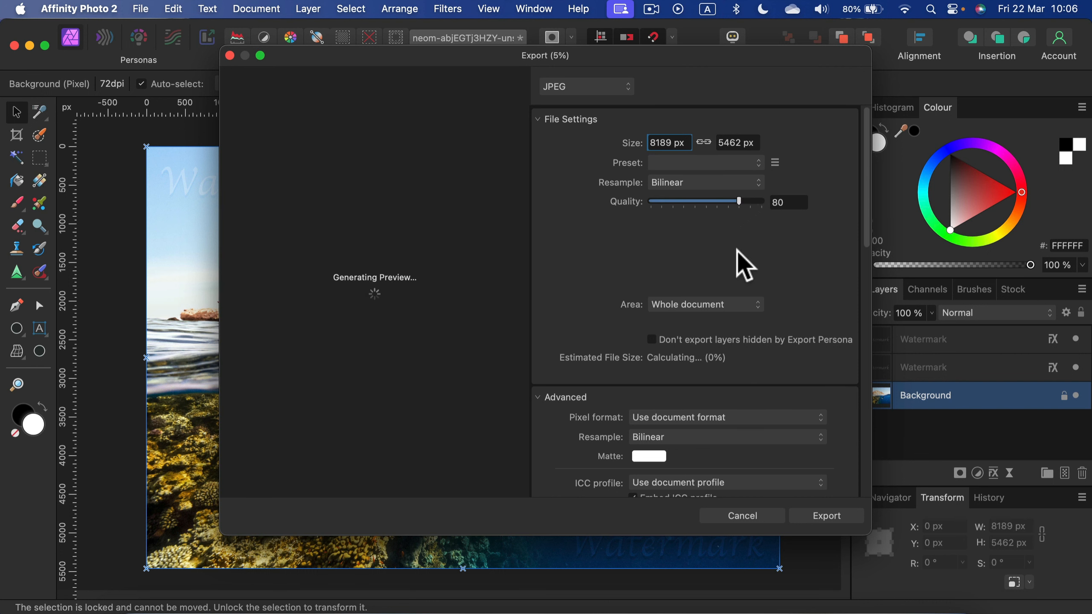
Set the export width to 4000 px with the height kept in proportion.
{"action": "left_click", "coordinate": [687, 142]}
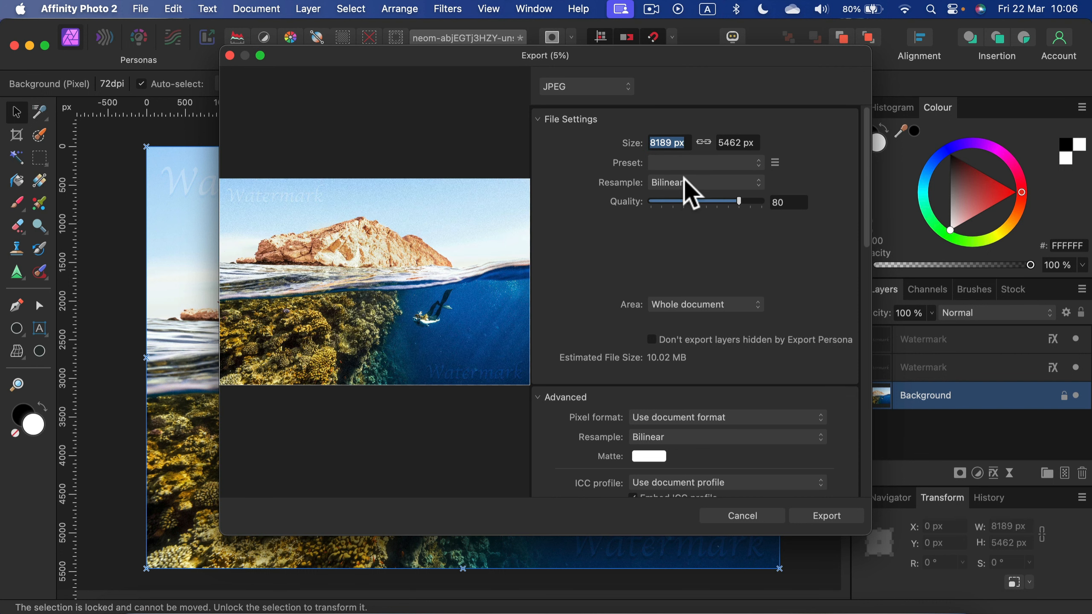
{"action": "type", "text": "4000"}
{"action": "left_click", "coordinate": [735, 143]}
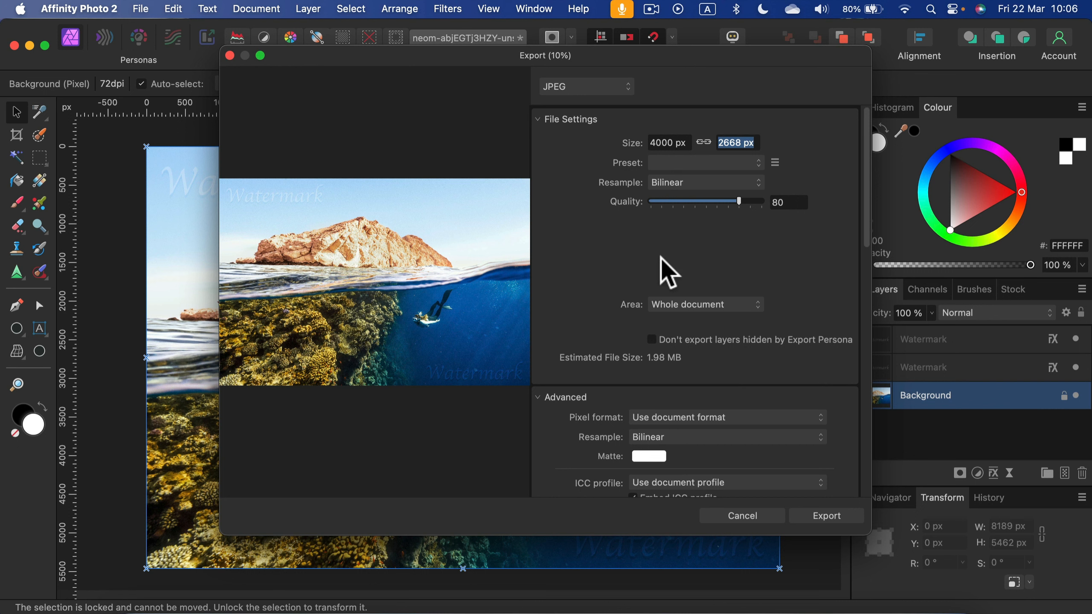
Reduce the export width to 2000 px in proportion, proceed to choosing the save location, and cancel the export.
{"action": "left_click", "coordinate": [684, 143]}
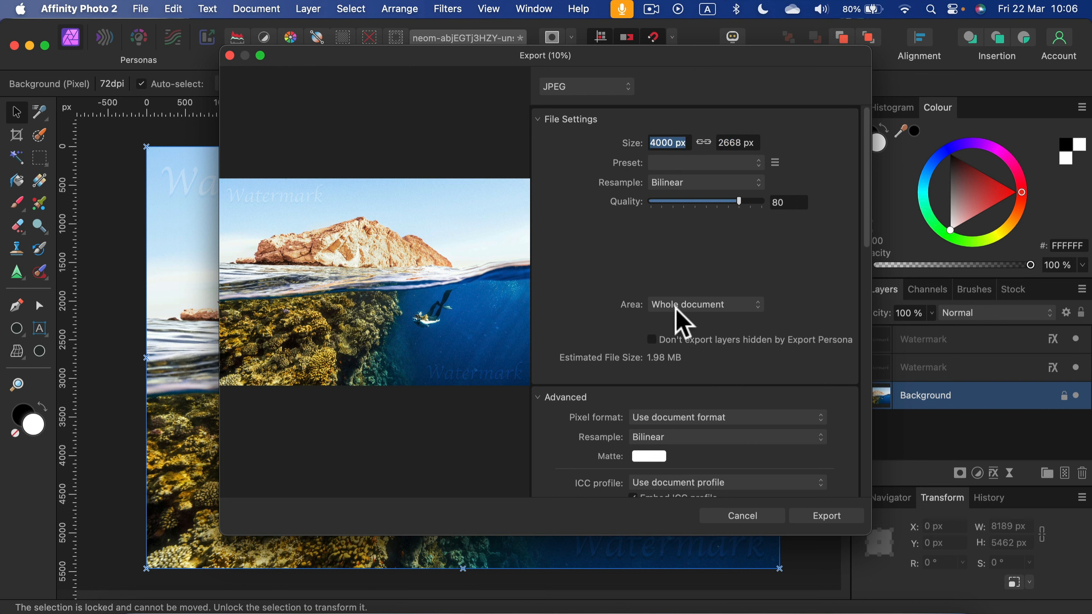
{"action": "type", "text": "2000"}
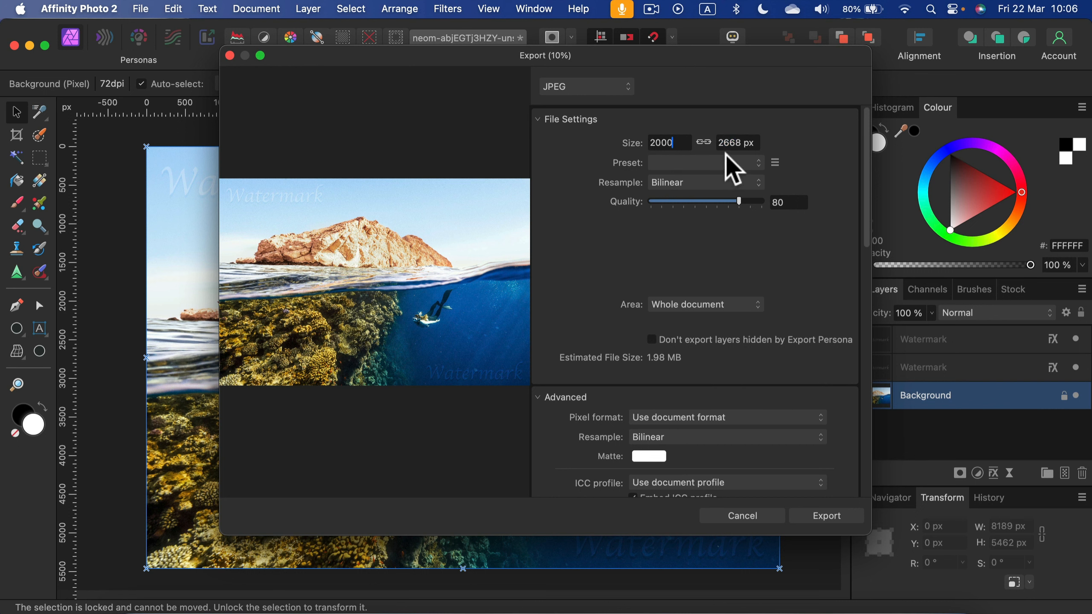
{"action": "left_click", "coordinate": [729, 149]}
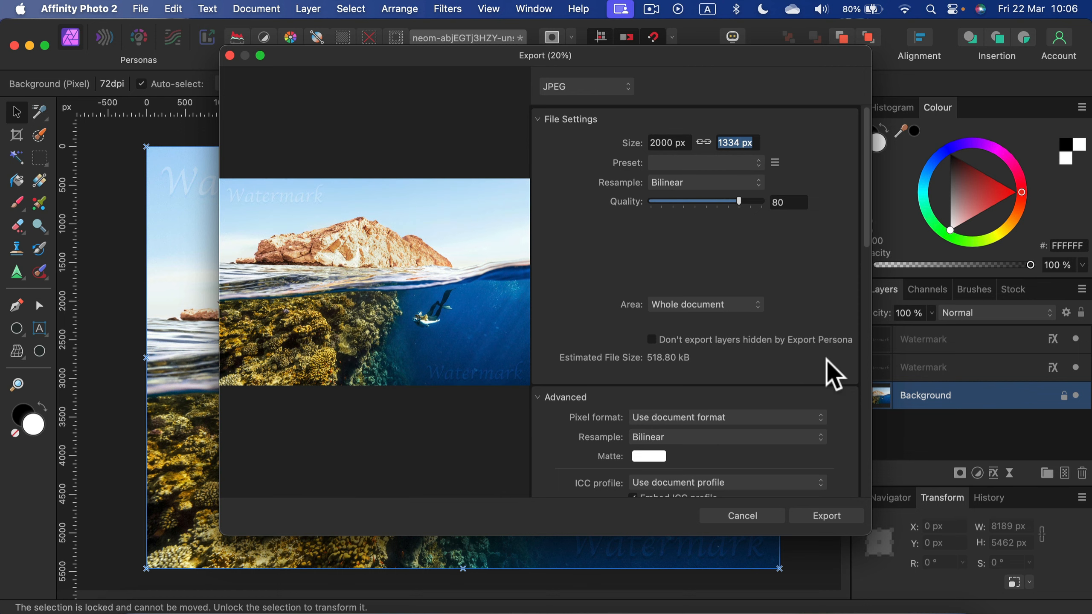
{"action": "left_click", "coordinate": [846, 516]}
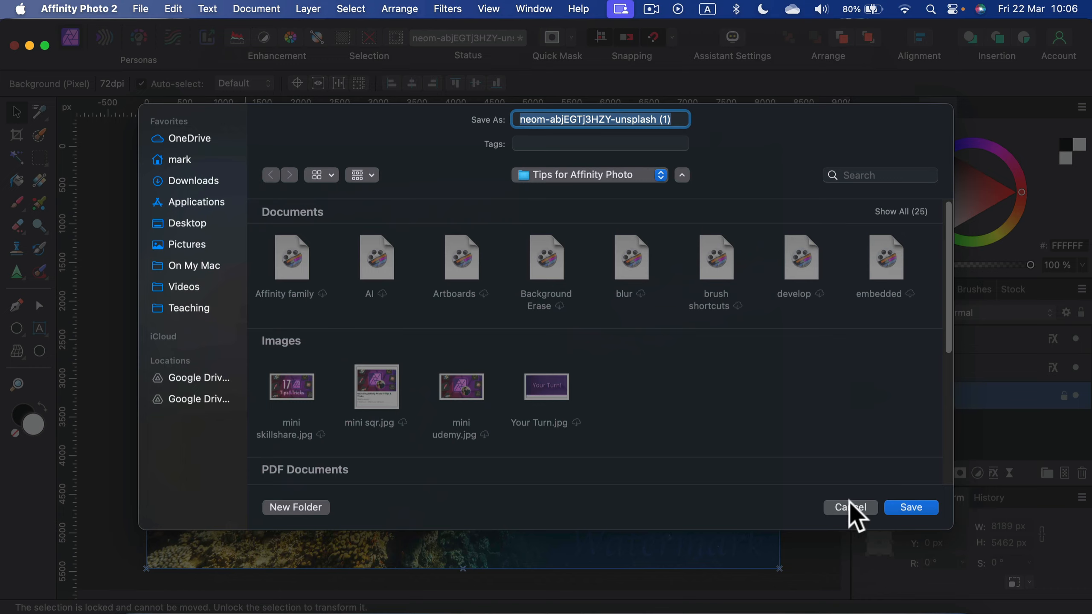
{"action": "left_click", "coordinate": [849, 509]}
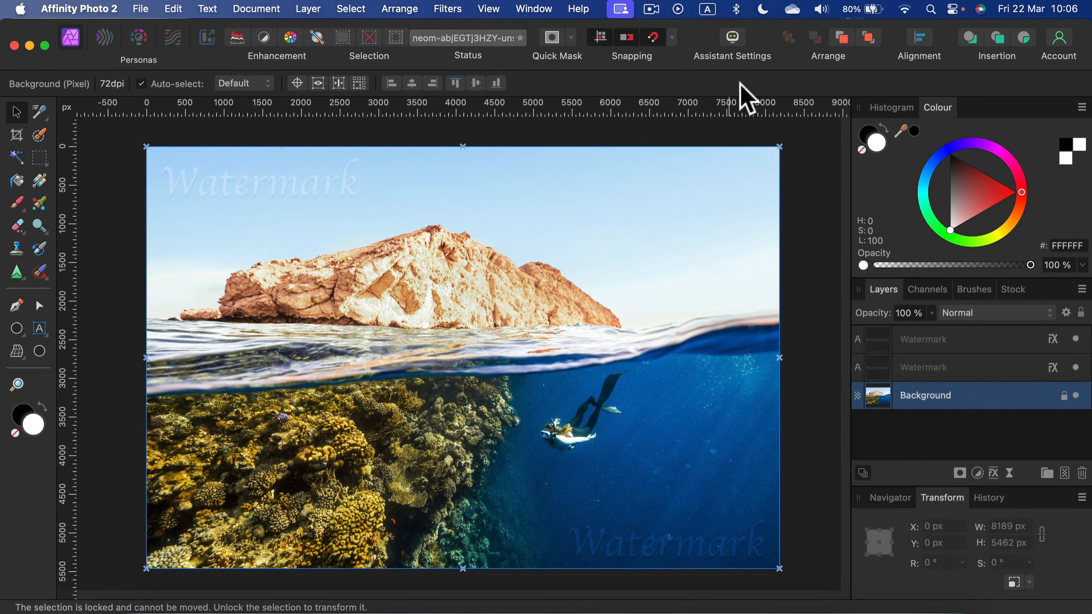